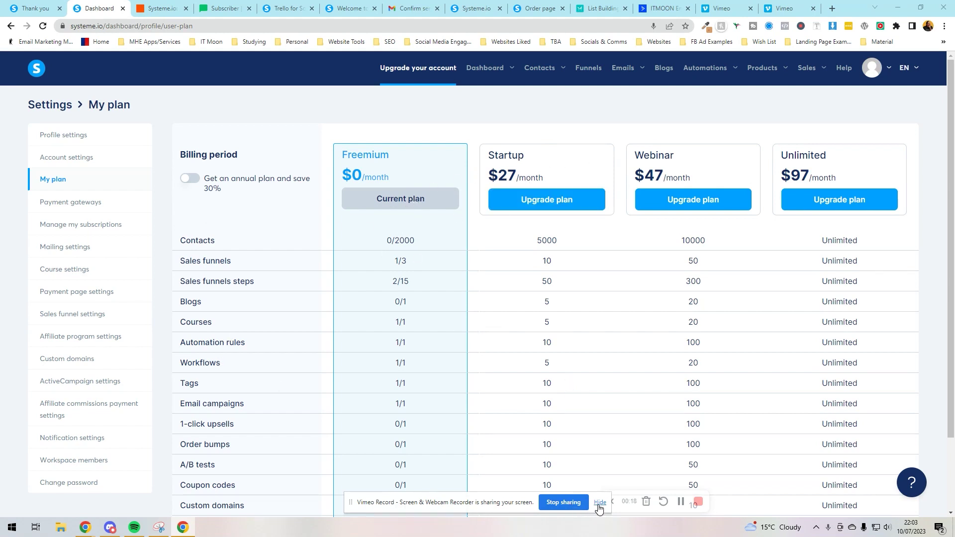
Look over the features listed on the plan page, and open the contacts list.
{"action": "left_click", "coordinate": [600, 503]}
{"action": "left_click_drag", "start_coordinate": [242, 248], "coordinate": [267, 480]}
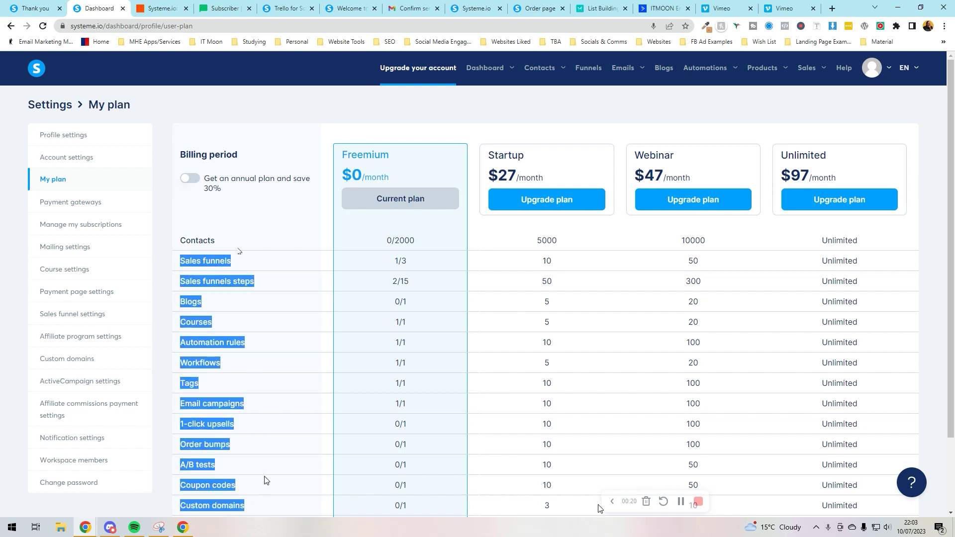
{"action": "left_click", "coordinate": [268, 479]}
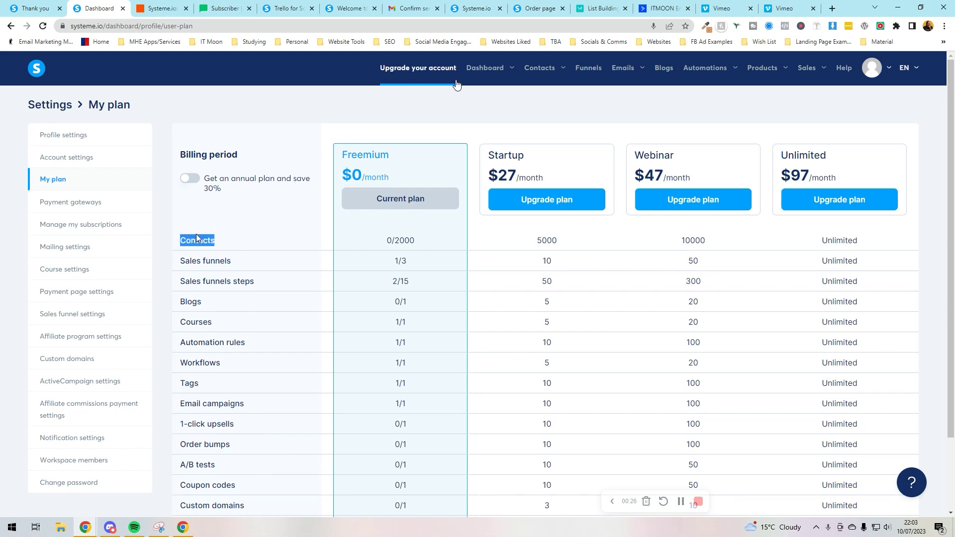
{"action": "mouse_move", "coordinate": [550, 73]}
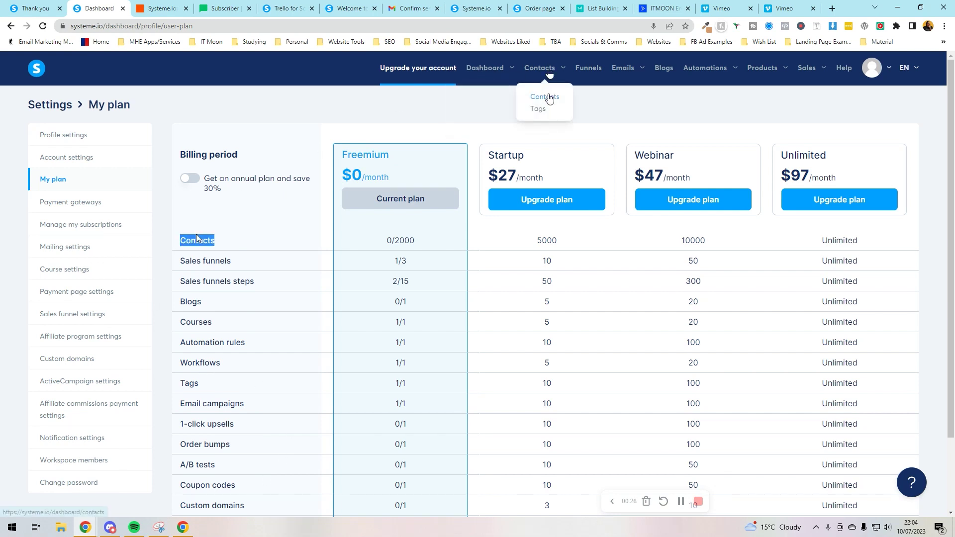
{"action": "left_click", "coordinate": [545, 97]}
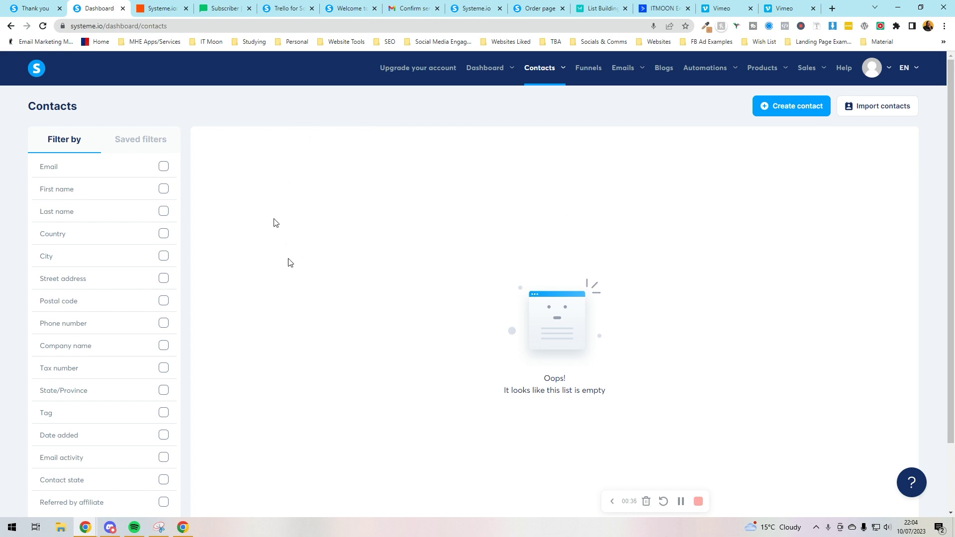
Return to the plan comparison and compare the contacts allowance of the Freemium and Unlimited plans.
{"action": "left_click", "coordinate": [418, 68]}
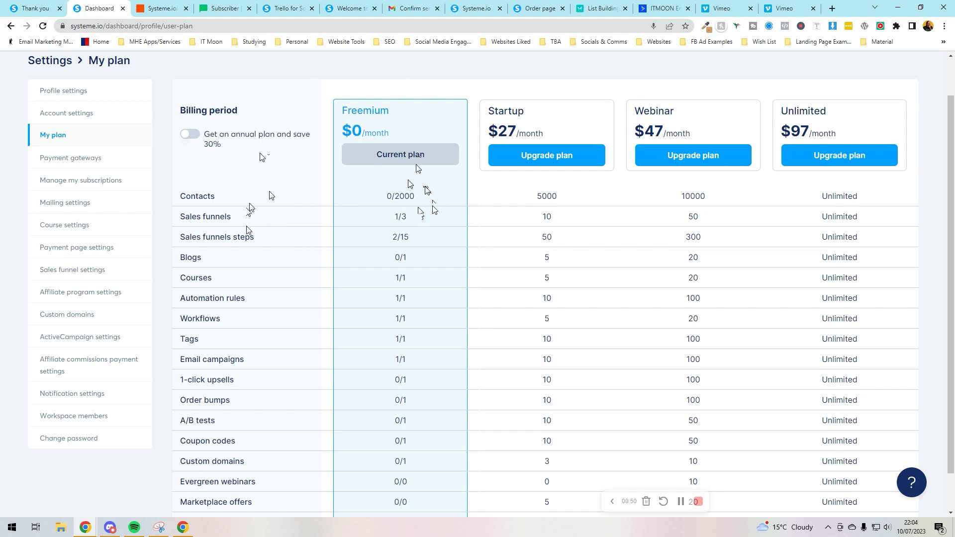
{"action": "double_click", "coordinate": [396, 196]}
{"action": "left_click", "coordinate": [397, 196]}
{"action": "double_click", "coordinate": [809, 115]}
{"action": "left_click", "coordinate": [799, 145]}
{"action": "double_click", "coordinate": [834, 195]}
{"action": "left_click", "coordinate": [260, 203]}
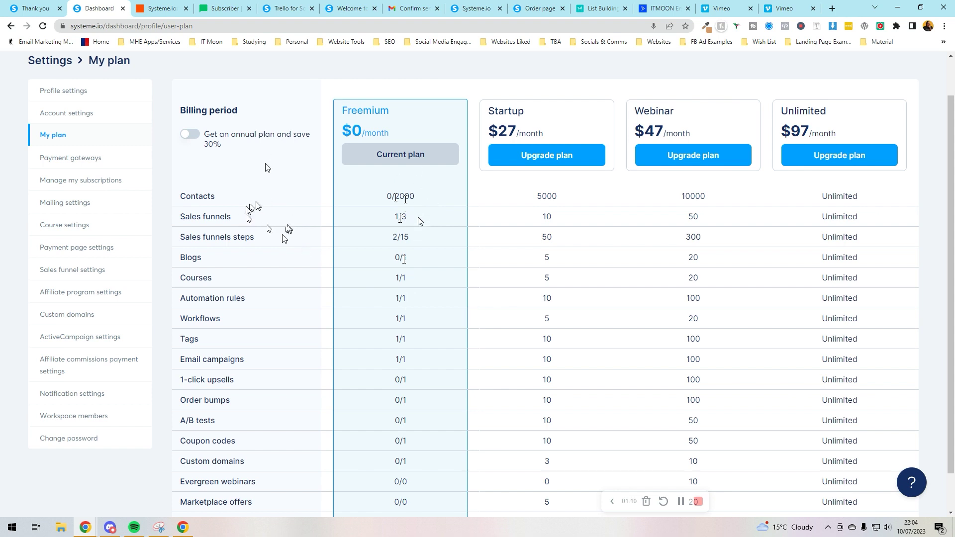
Check the Freemium plan's allowances for sales funnels and sales funnels steps.
{"action": "left_click", "coordinate": [400, 217]}
{"action": "scroll", "coordinate": [595, 218], "scroll_direction": "up", "scroll_amount": 1}
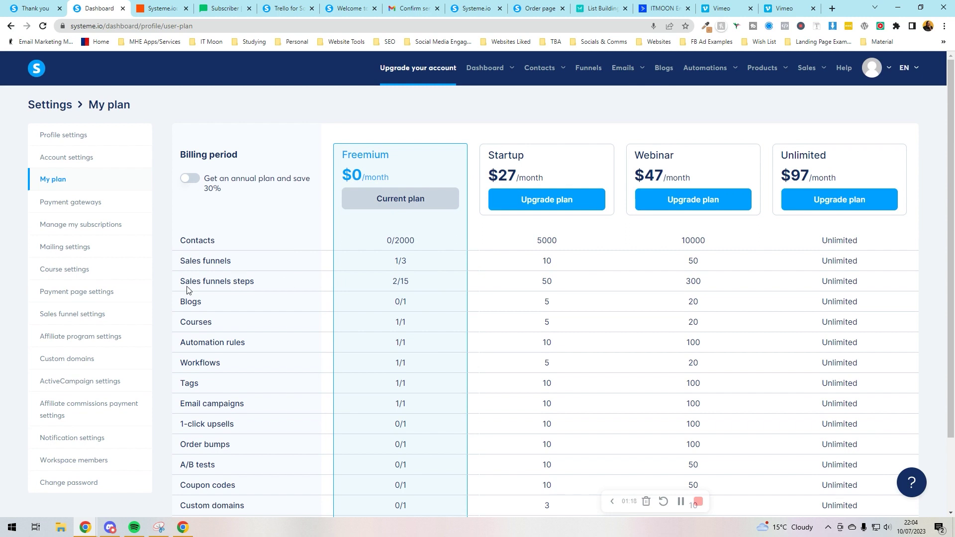
{"action": "left_click_drag", "start_coordinate": [180, 283], "coordinate": [269, 293]}
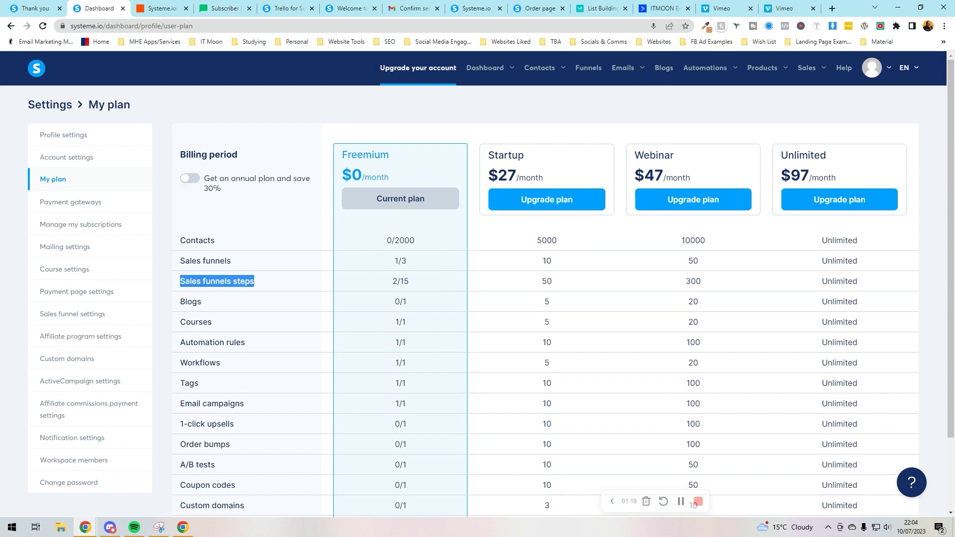
{"action": "left_click", "coordinate": [396, 280]}
{"action": "left_click_drag", "start_coordinate": [403, 261], "coordinate": [407, 267]}
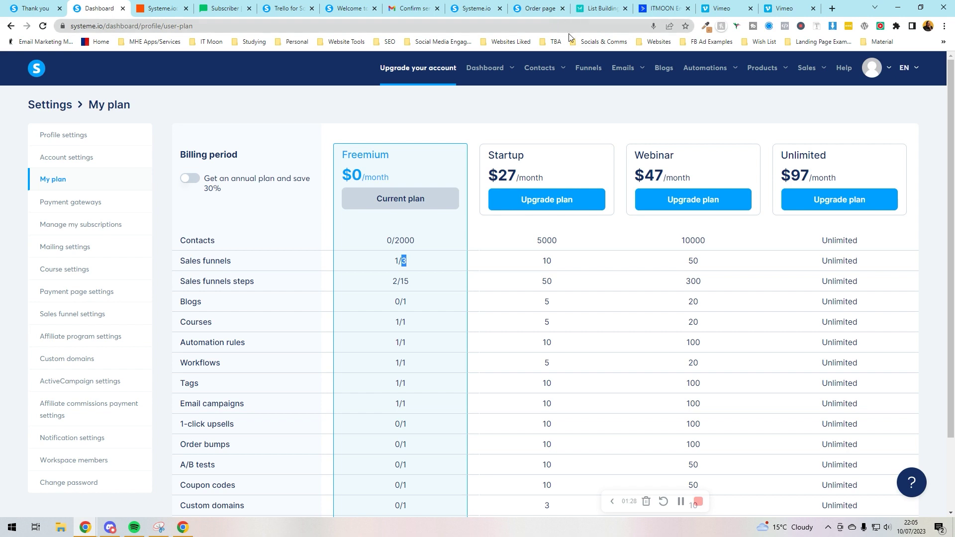
Duplicate the Trello for Social Media funnel twice, keeping the suggested copy name.
{"action": "left_click", "coordinate": [588, 68]}
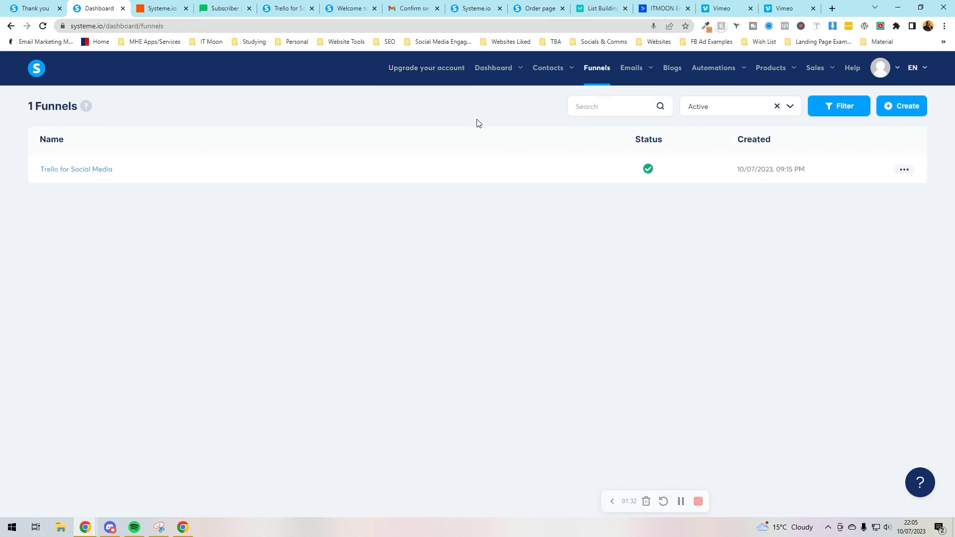
{"action": "left_click", "coordinate": [904, 170]}
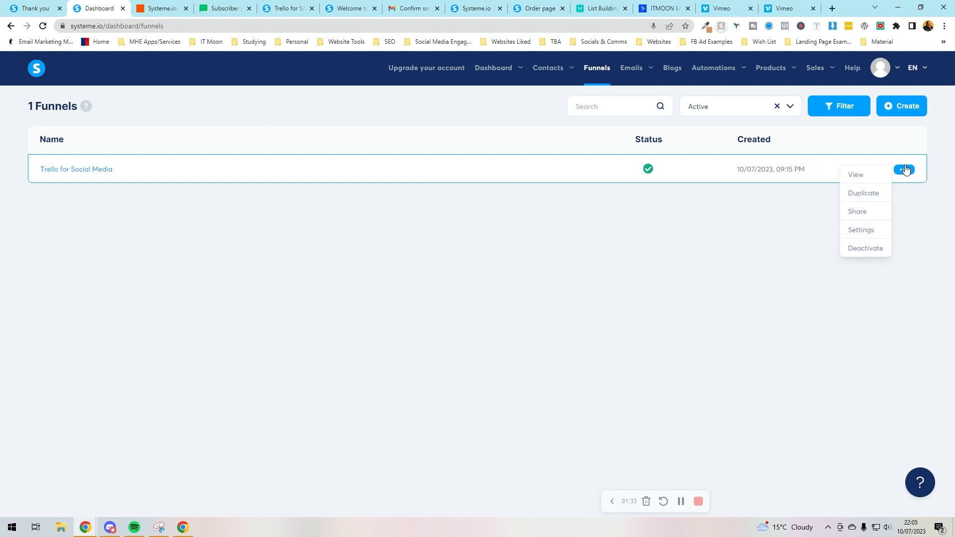
{"action": "left_click", "coordinate": [876, 193]}
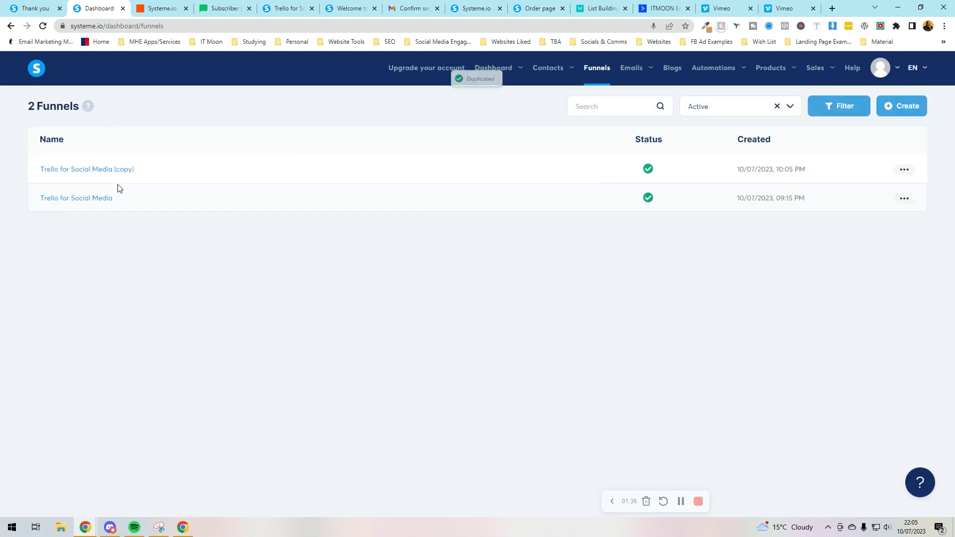
{"action": "left_click", "coordinate": [904, 198]}
{"action": "left_click", "coordinate": [874, 222]}
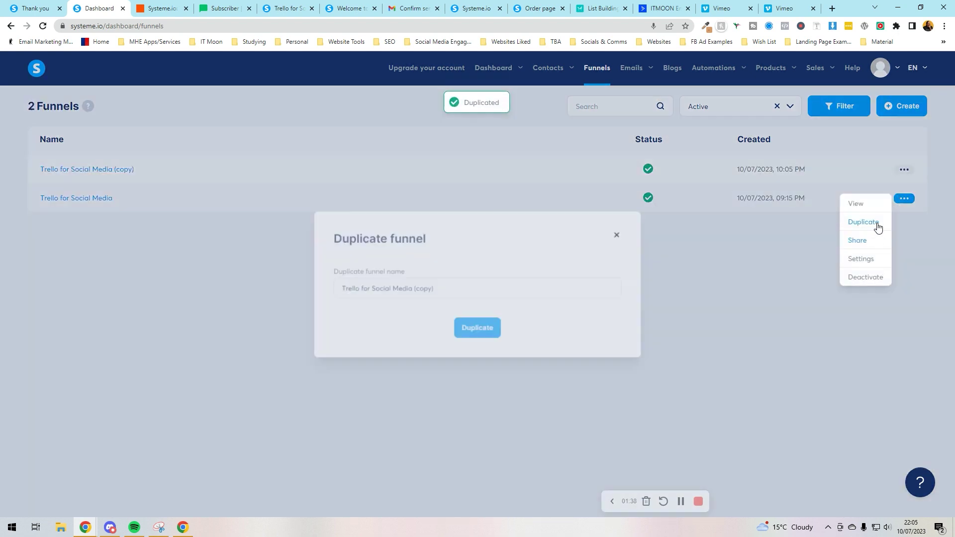
{"action": "left_click", "coordinate": [466, 328]}
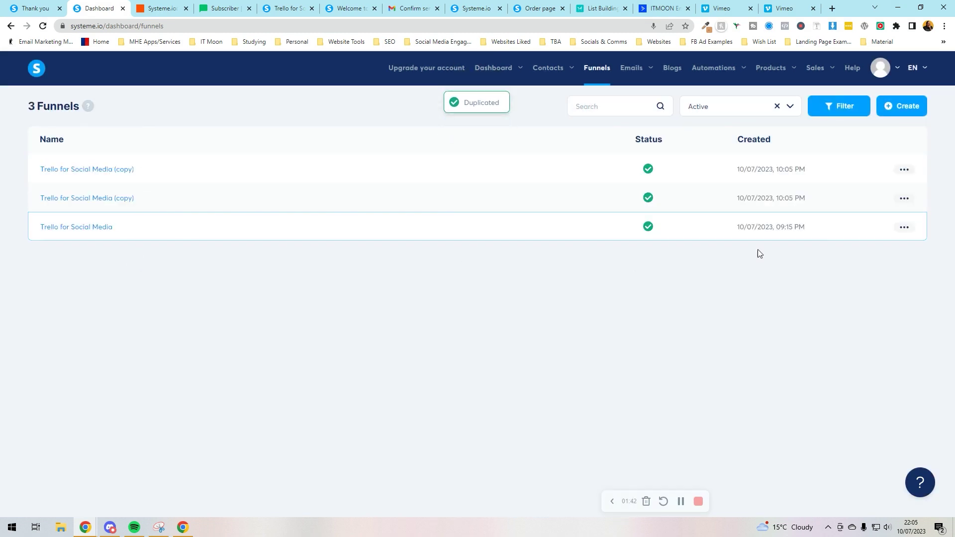
Try to duplicate the original Trello for Social Media funnel a third time, and dismiss the dialog.
{"action": "left_click", "coordinate": [904, 228]}
{"action": "left_click", "coordinate": [874, 255]}
{"action": "left_click", "coordinate": [462, 334]}
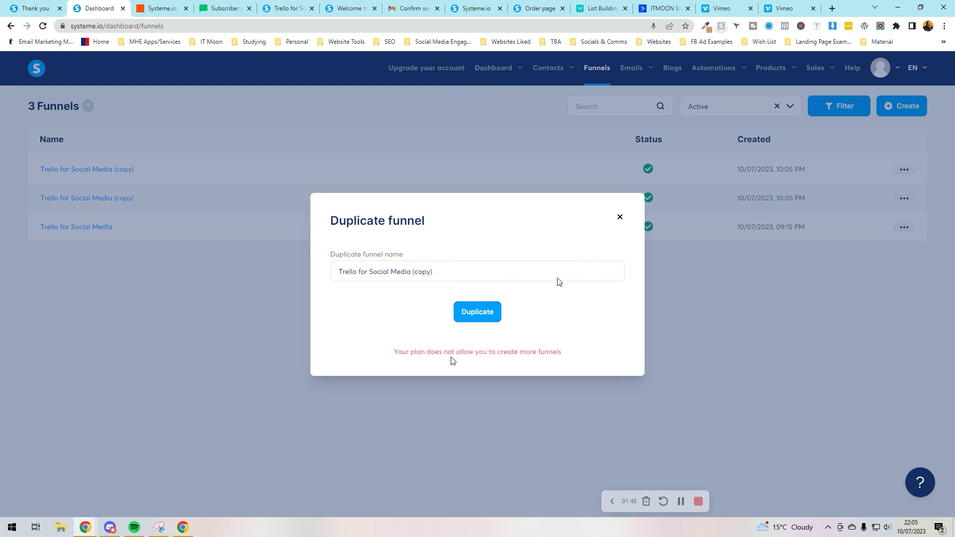
{"action": "left_click", "coordinate": [619, 217]}
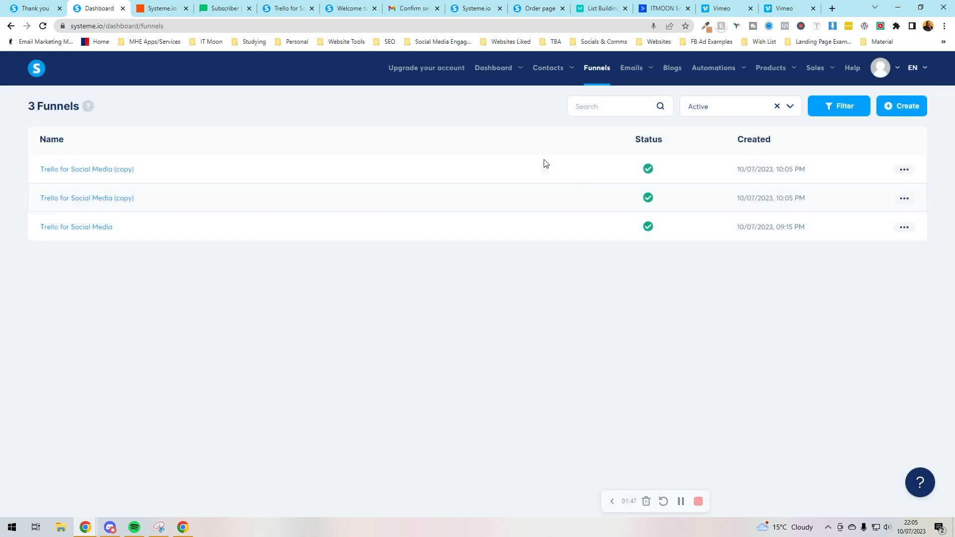
Reload the plan comparison and check the sales funnels usage under Freemium.
{"action": "left_click", "coordinate": [431, 69]}
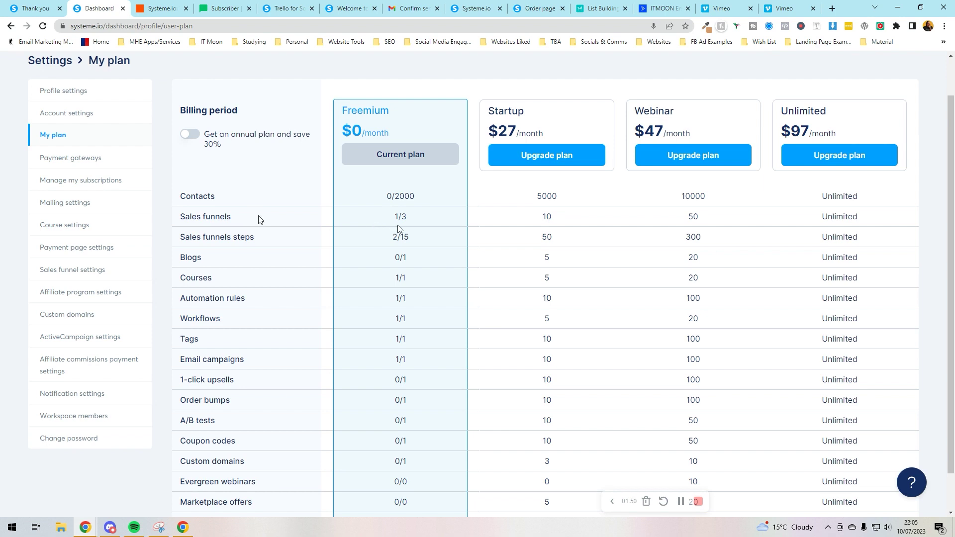
{"action": "left_click", "coordinate": [42, 26]}
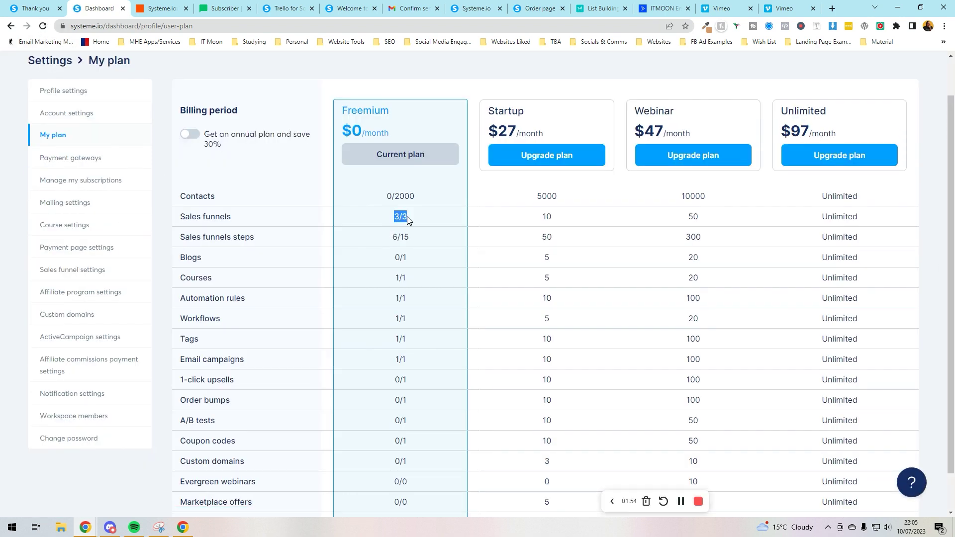
{"action": "scroll", "coordinate": [417, 226], "scroll_direction": "up", "scroll_amount": 1}
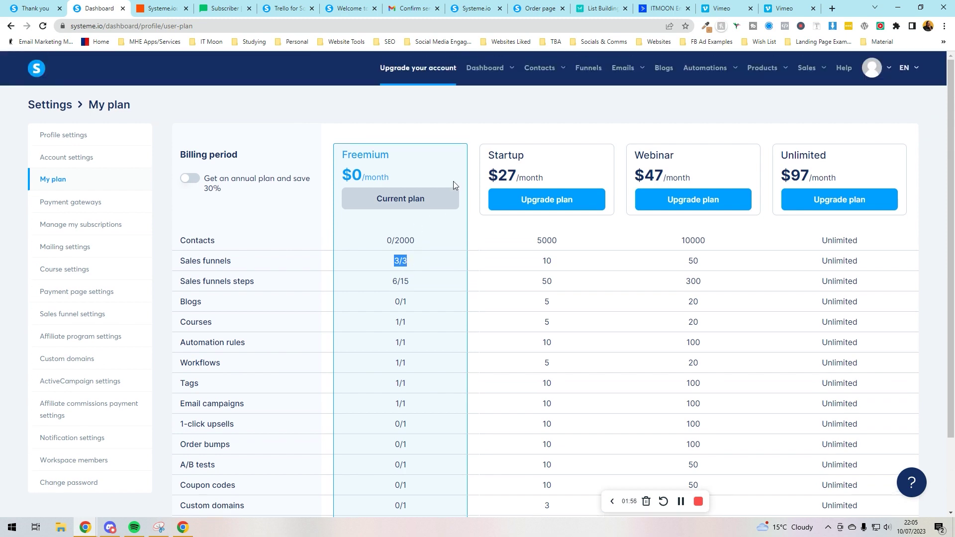
Open the funnels list, view the already open live order page, and return to the list.
{"action": "left_click", "coordinate": [589, 68]}
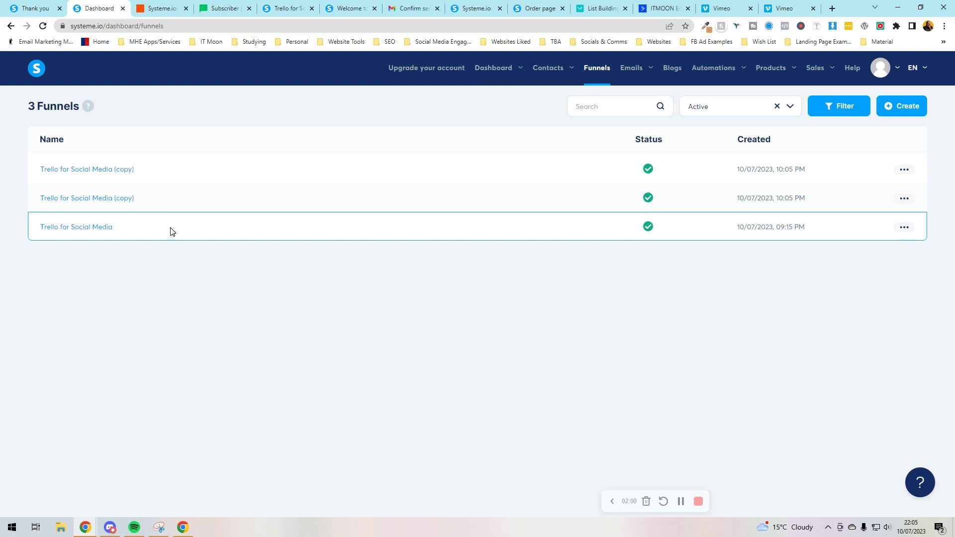
{"action": "left_click", "coordinate": [539, 8]}
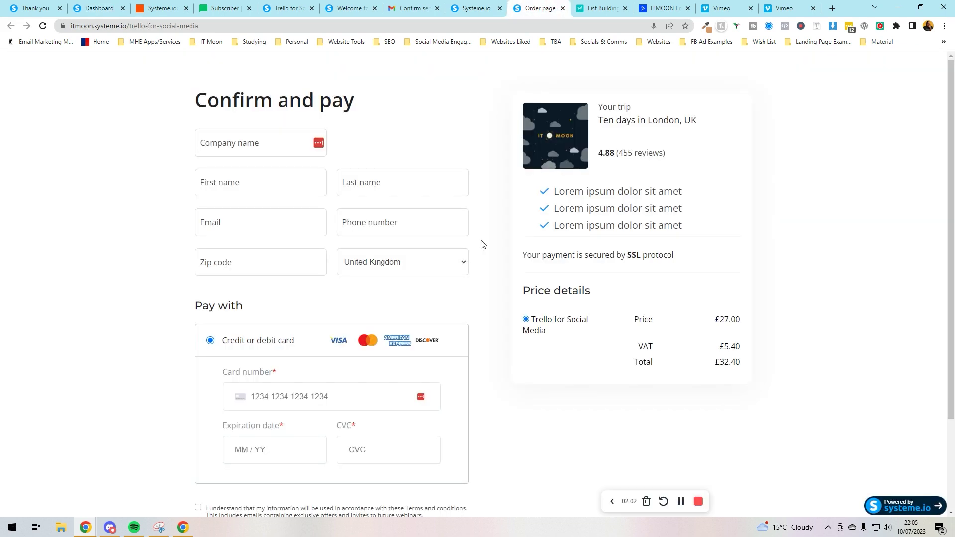
{"action": "scroll", "coordinate": [265, 293], "scroll_direction": "down", "scroll_amount": 1}
{"action": "scroll", "coordinate": [265, 294], "scroll_direction": "up", "scroll_amount": 1}
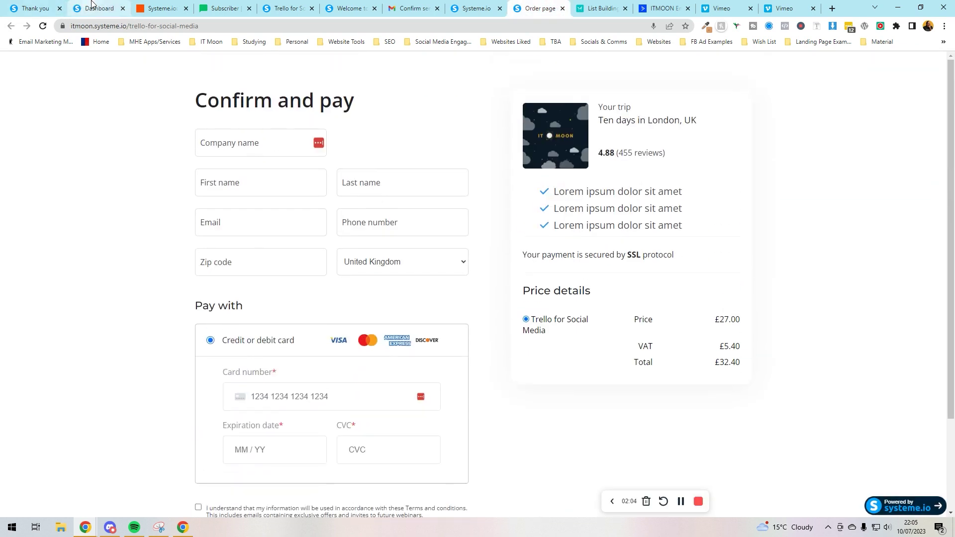
{"action": "left_click", "coordinate": [84, 4]}
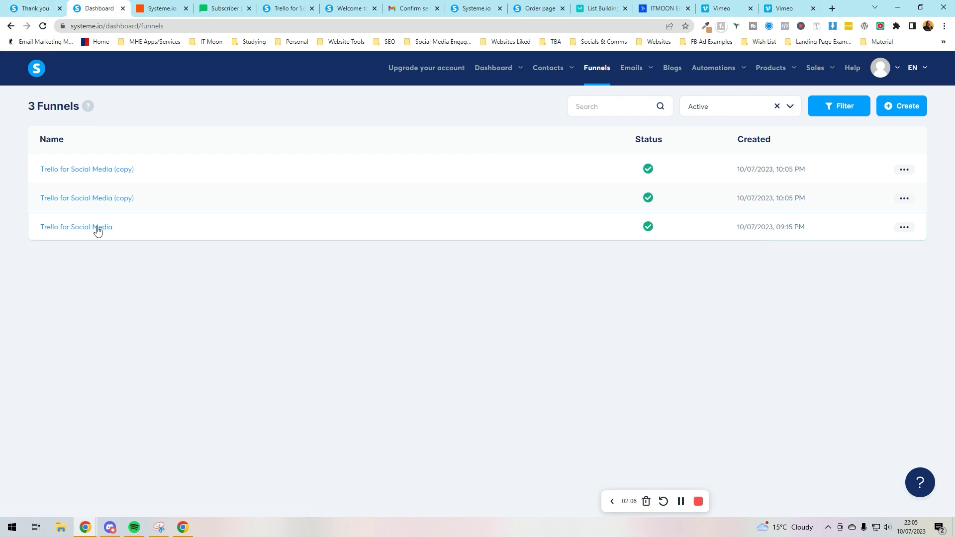
Open the original Trello for Social Media funnel, view its live order page, and return to the funnel editor.
{"action": "left_click", "coordinate": [96, 228]}
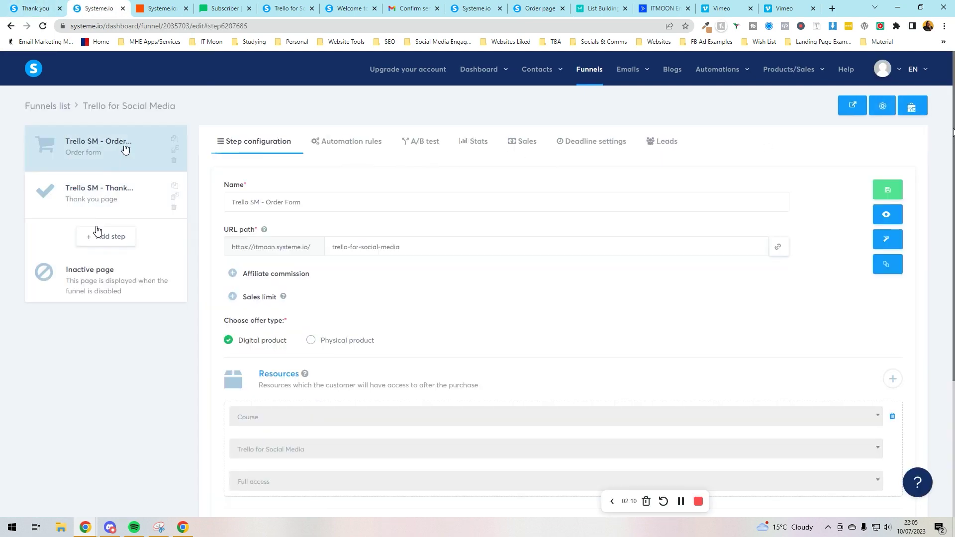
{"action": "left_click", "coordinate": [857, 109]}
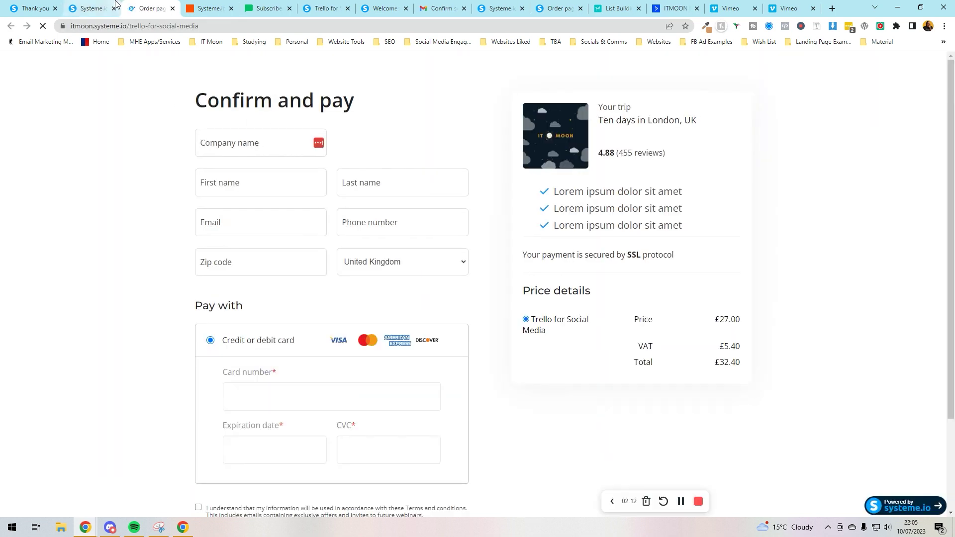
{"action": "left_click", "coordinate": [115, 5]}
Look through the funnel's order form and thank you page steps along with their live pages.
{"action": "left_click", "coordinate": [135, 215]}
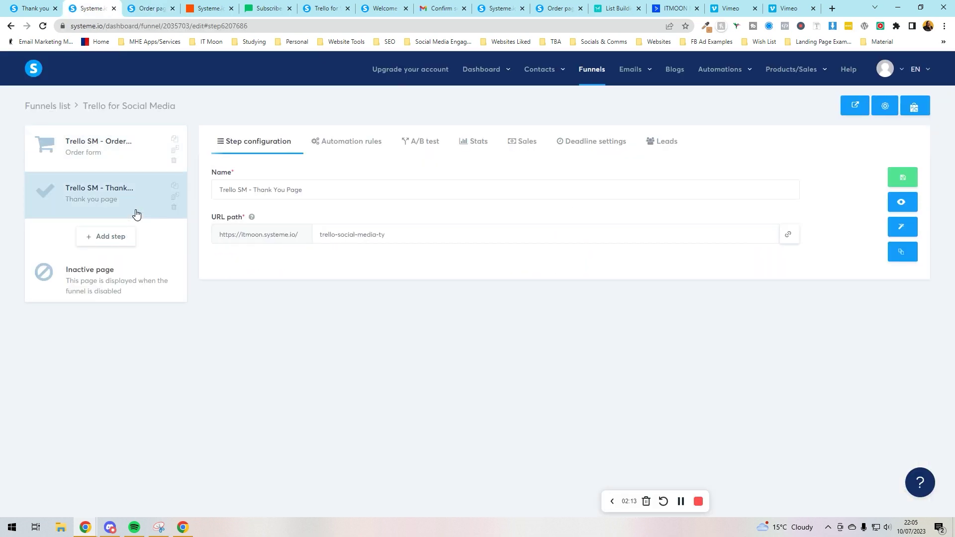
{"action": "left_click", "coordinate": [117, 163]}
{"action": "left_click", "coordinate": [123, 188]}
{"action": "left_click", "coordinate": [129, 153]}
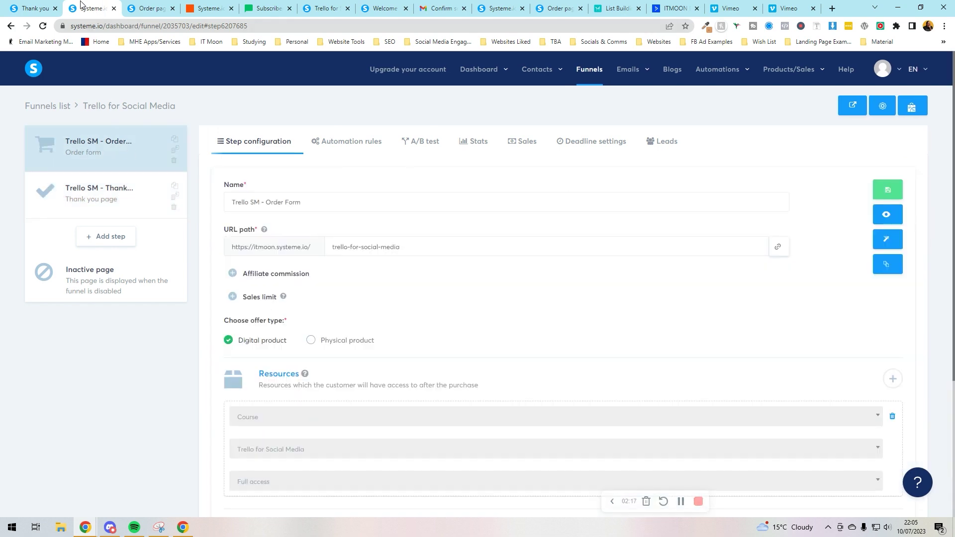
{"action": "left_click", "coordinate": [35, 5]}
{"action": "left_click", "coordinate": [98, 6]}
{"action": "left_click", "coordinate": [149, 7]}
{"action": "left_click", "coordinate": [112, 6]}
Open the plan comparison and check the sales funnels steps usage under Freemium.
{"action": "left_click", "coordinate": [398, 69]}
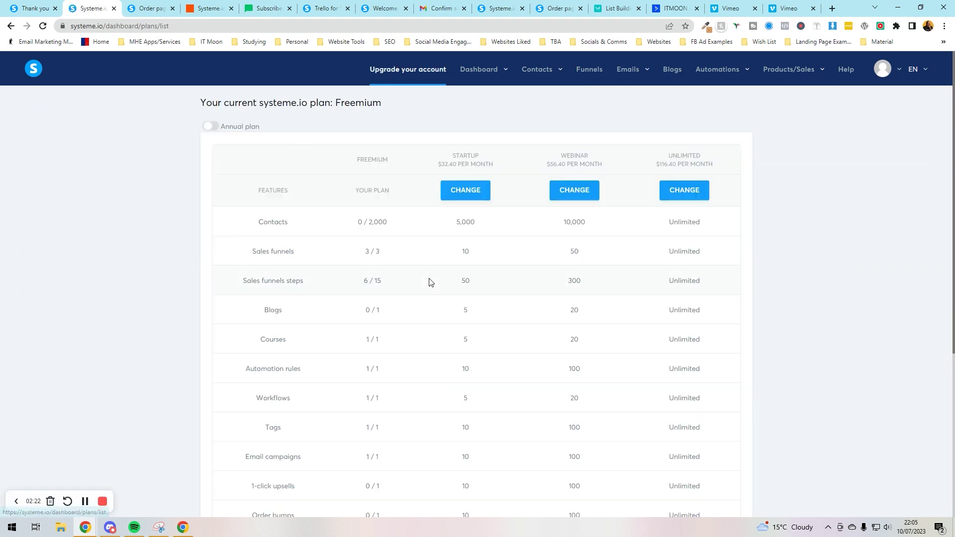
{"action": "left_click_drag", "start_coordinate": [242, 281], "coordinate": [374, 273]}
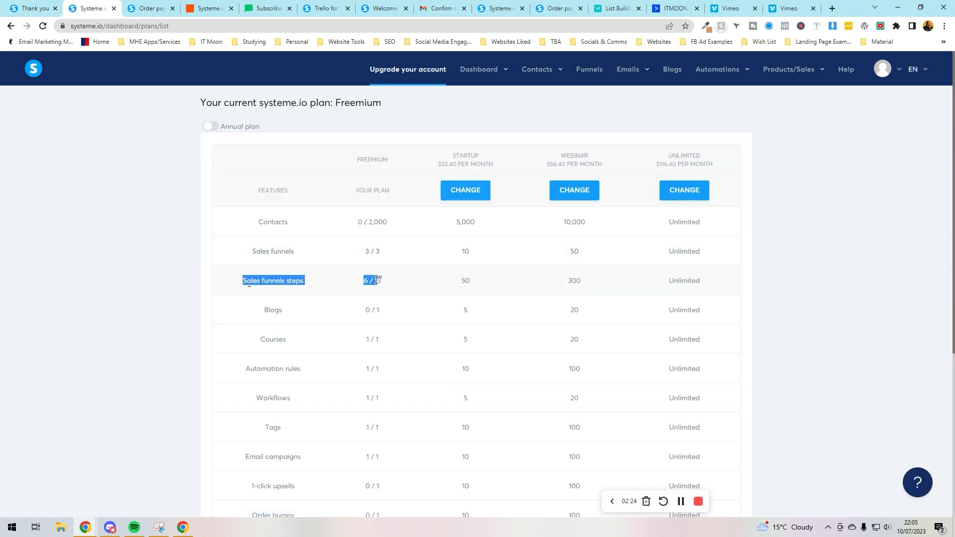
{"action": "left_click", "coordinate": [172, 119]}
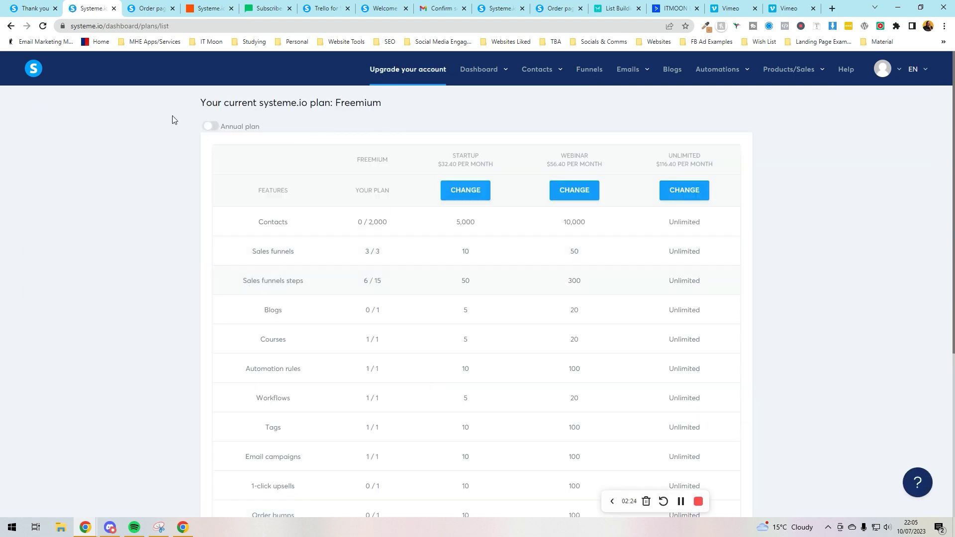
Add a new step named Upsell with the Upsell type to the original Trello for Social Media funnel.
{"action": "left_click", "coordinate": [590, 69]}
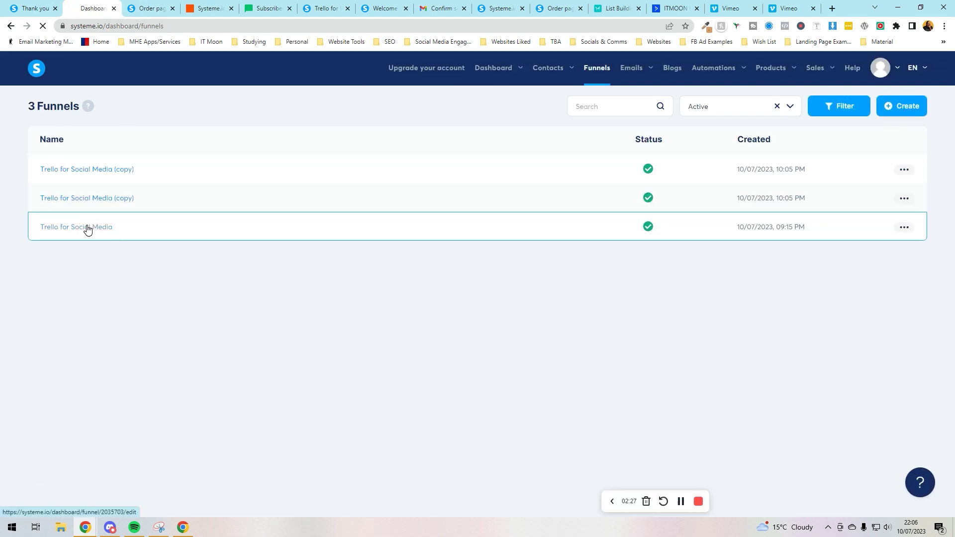
{"action": "left_click", "coordinate": [86, 226]}
{"action": "left_click", "coordinate": [108, 233]}
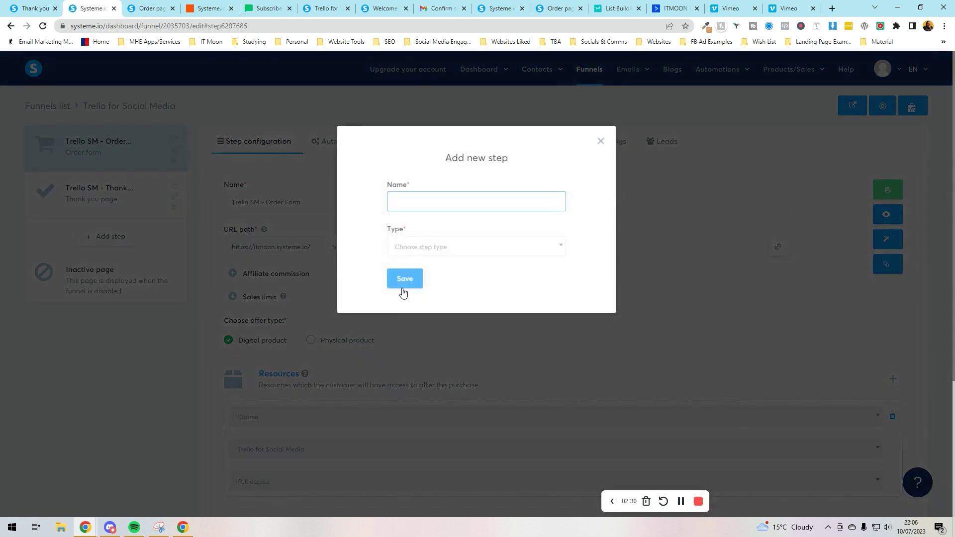
{"action": "type", "text": "Upsell"}
{"action": "left_click", "coordinate": [440, 247]}
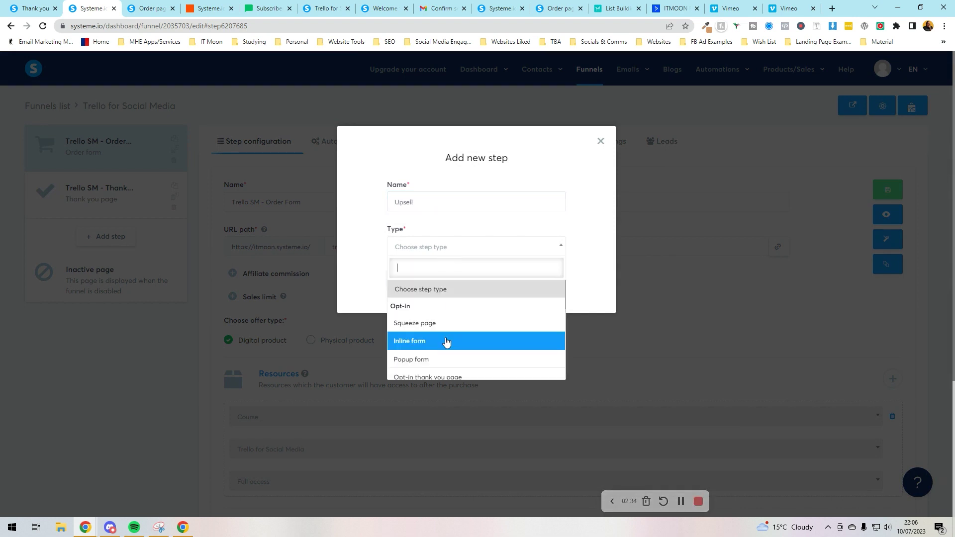
{"action": "scroll", "coordinate": [447, 342], "scroll_direction": "down", "scroll_amount": 2}
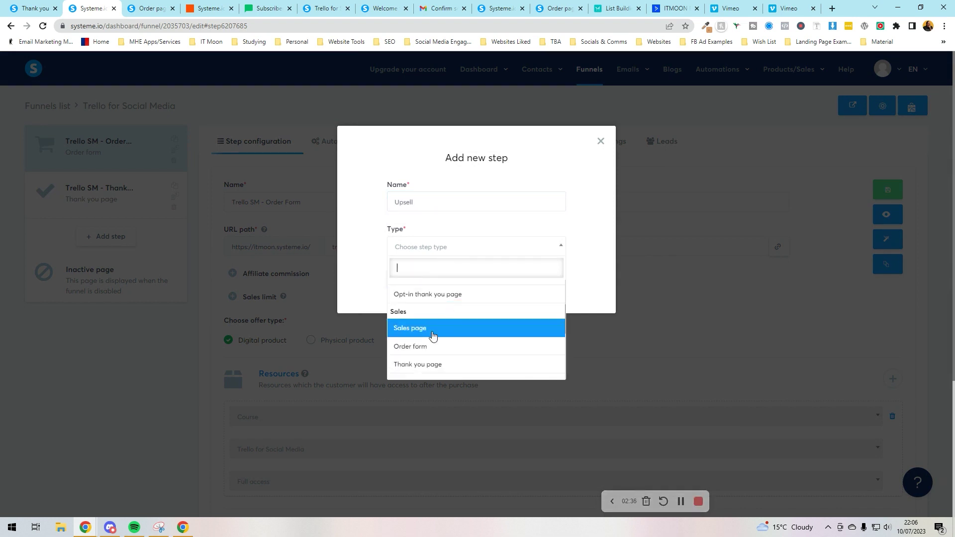
{"action": "scroll", "coordinate": [426, 356], "scroll_direction": "down", "scroll_amount": 2}
{"action": "left_click", "coordinate": [437, 303]}
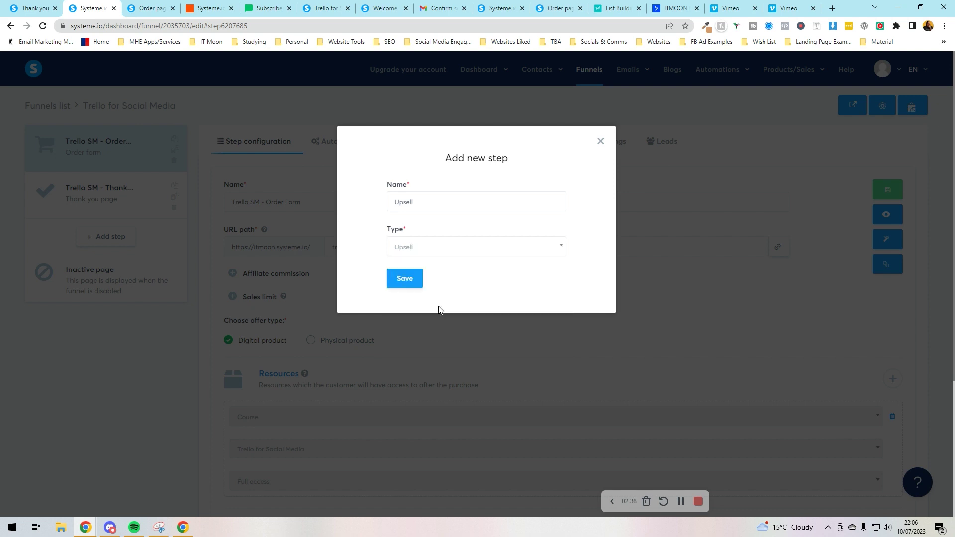
{"action": "left_click", "coordinate": [417, 280]}
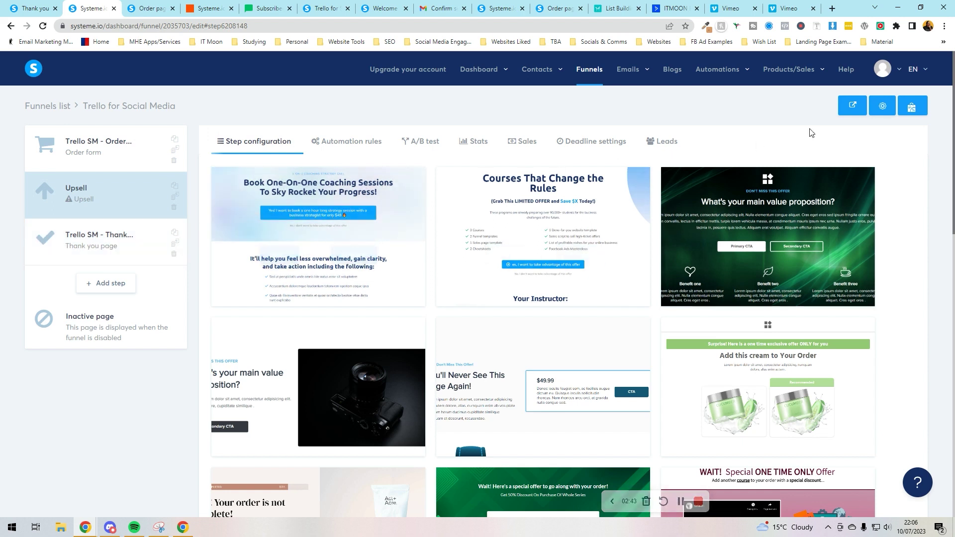
Open the plan comparison and compare the sales funnels and sales funnels steps limits across the plans.
{"action": "left_click", "coordinate": [438, 75]}
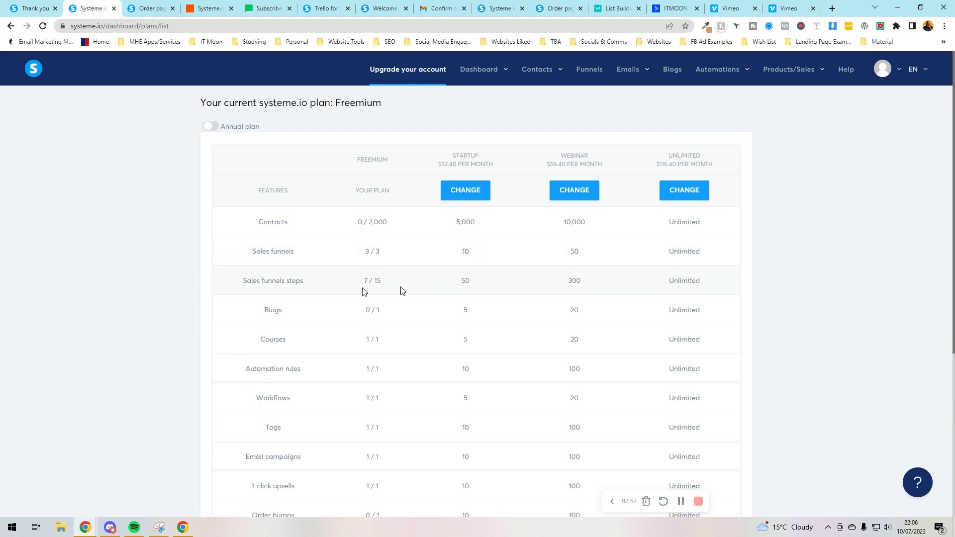
{"action": "triple_click", "coordinate": [374, 251]}
{"action": "left_click", "coordinate": [376, 251]}
{"action": "double_click", "coordinate": [482, 254]}
{"action": "left_click", "coordinate": [614, 259]}
{"action": "triple_click", "coordinate": [378, 281]}
{"action": "left_click", "coordinate": [404, 286]}
View the Blogs page, return to the plan comparison, and check the Freemium limits for blogs and courses.
{"action": "left_click", "coordinate": [676, 73]}
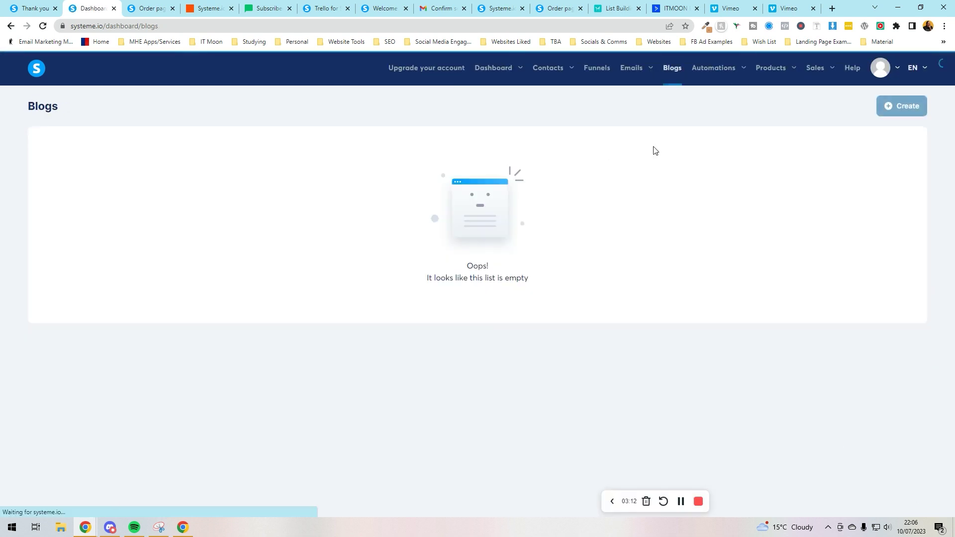
{"action": "left_click", "coordinate": [447, 73]}
{"action": "double_click", "coordinate": [398, 302]}
{"action": "left_click", "coordinate": [398, 302]}
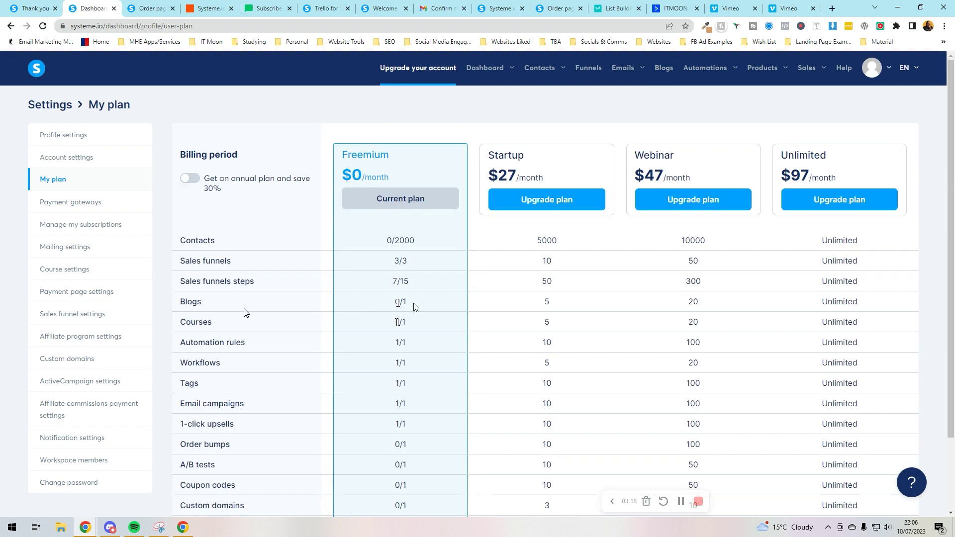
{"action": "left_click_drag", "start_coordinate": [397, 321], "coordinate": [403, 323]}
{"action": "left_click", "coordinate": [327, 351]}
View the automation rules list and return to the plan comparison.
{"action": "mouse_move", "coordinate": [490, 76]}
{"action": "mouse_move", "coordinate": [727, 73]}
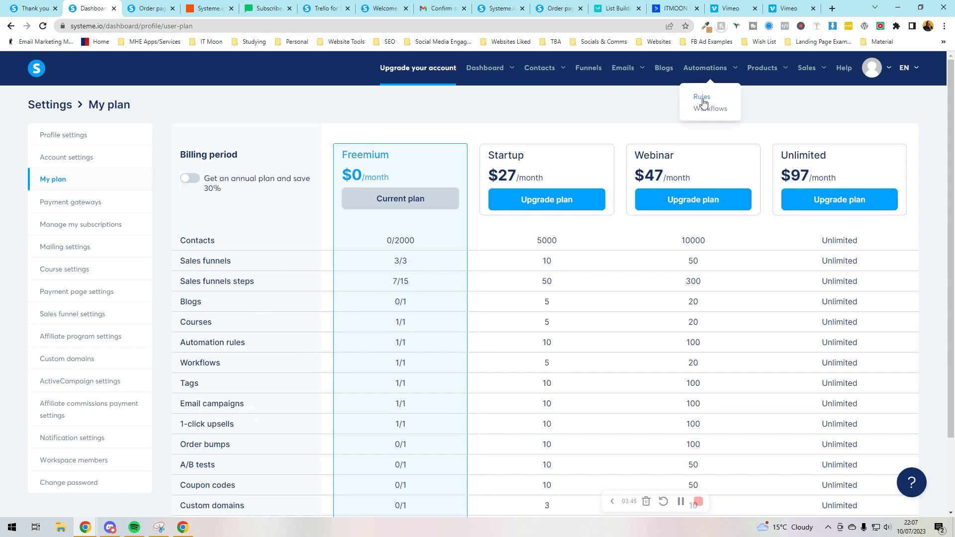
{"action": "left_click", "coordinate": [701, 98]}
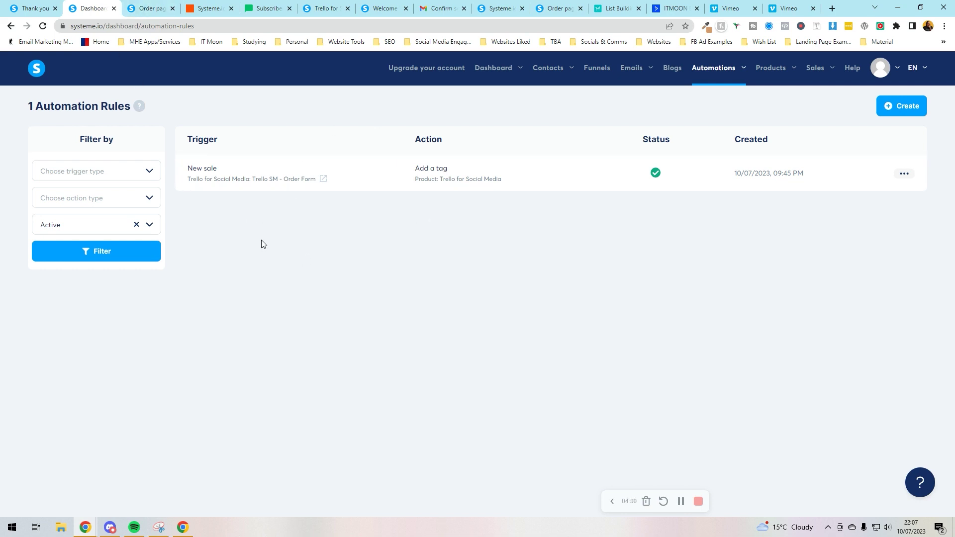
{"action": "left_click", "coordinate": [426, 67]}
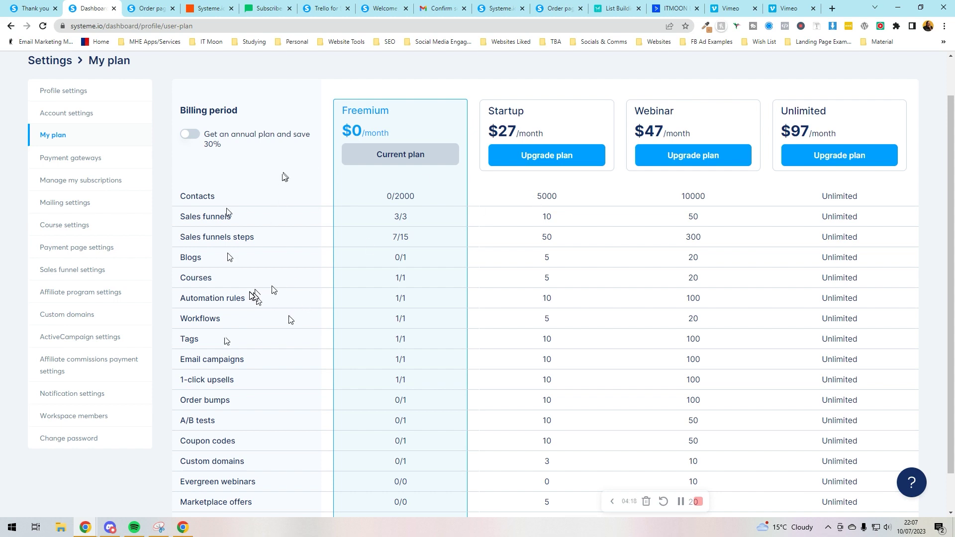
Glance at the live order page, open the Trello workflow to view its trigger and action, and exit to the workflows list.
{"action": "left_click", "coordinate": [150, 7]}
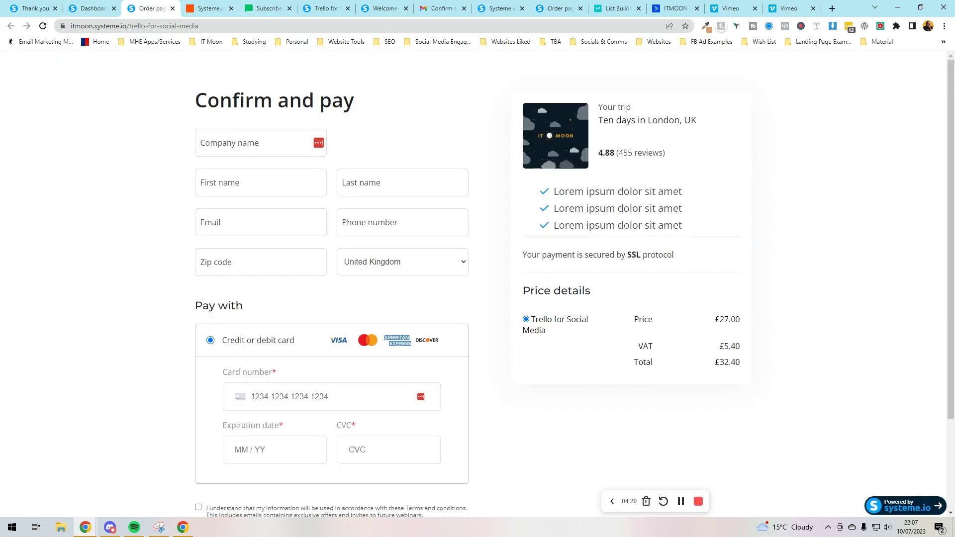
{"action": "left_click", "coordinate": [100, 6]}
{"action": "scroll", "coordinate": [707, 149], "scroll_direction": "up", "scroll_amount": 1}
{"action": "mouse_move", "coordinate": [708, 80]}
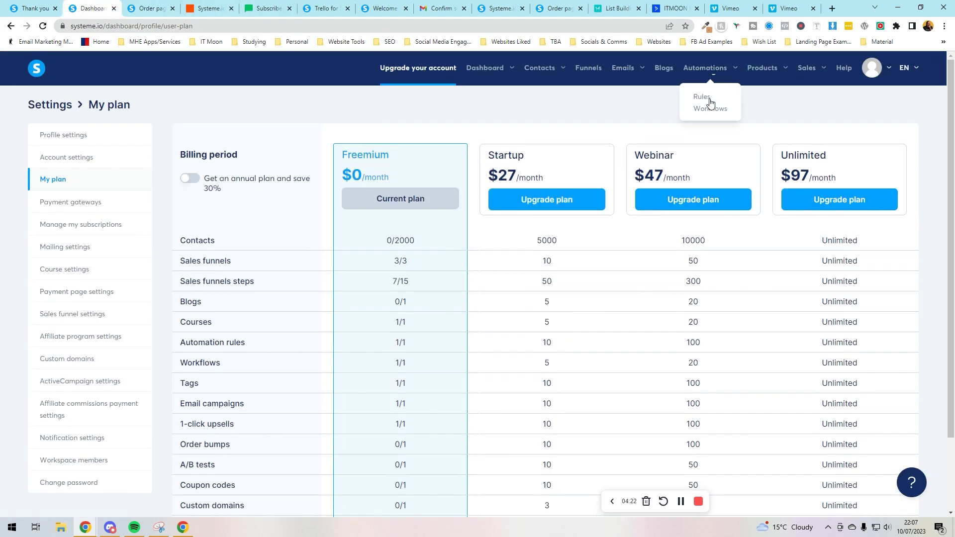
{"action": "left_click", "coordinate": [711, 108]}
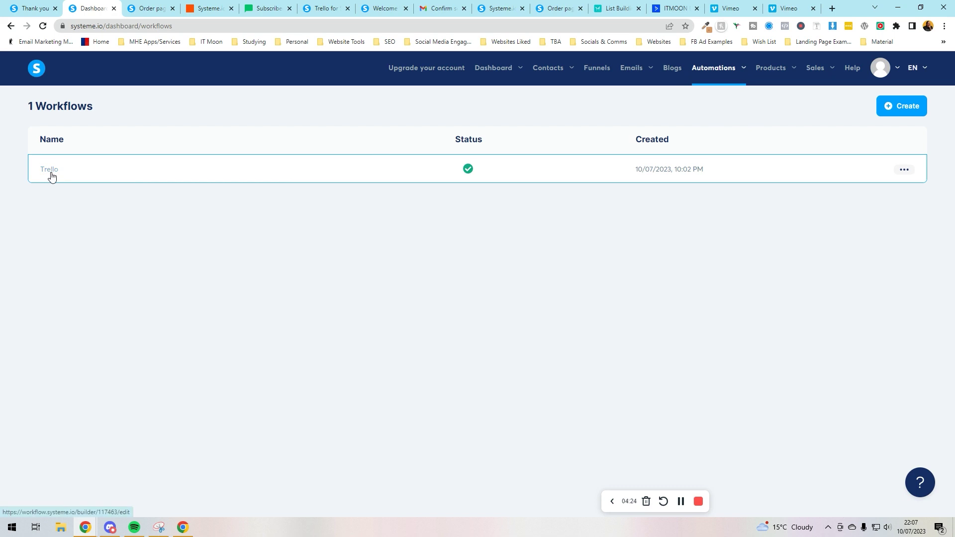
{"action": "left_click", "coordinate": [51, 177]}
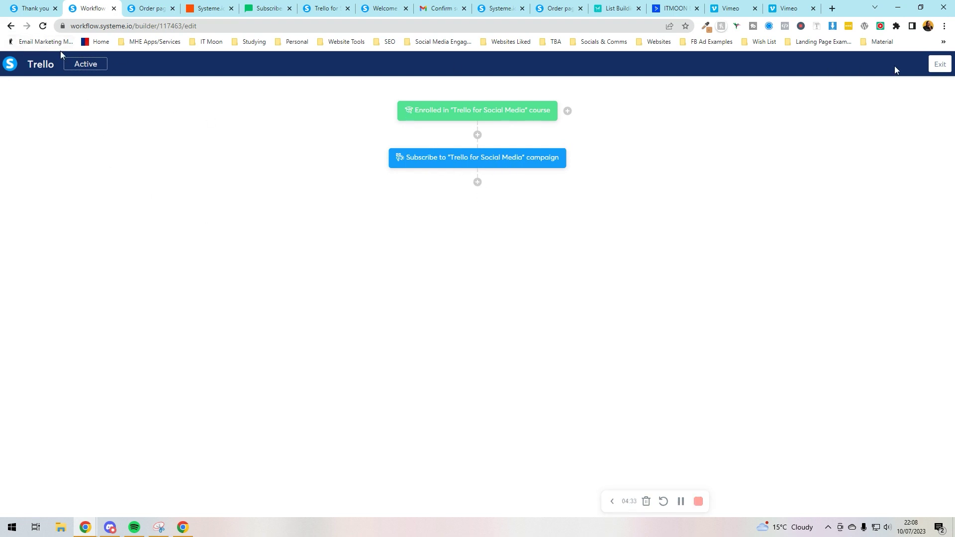
{"action": "left_click", "coordinate": [939, 64]}
{"action": "mouse_move", "coordinate": [509, 71]}
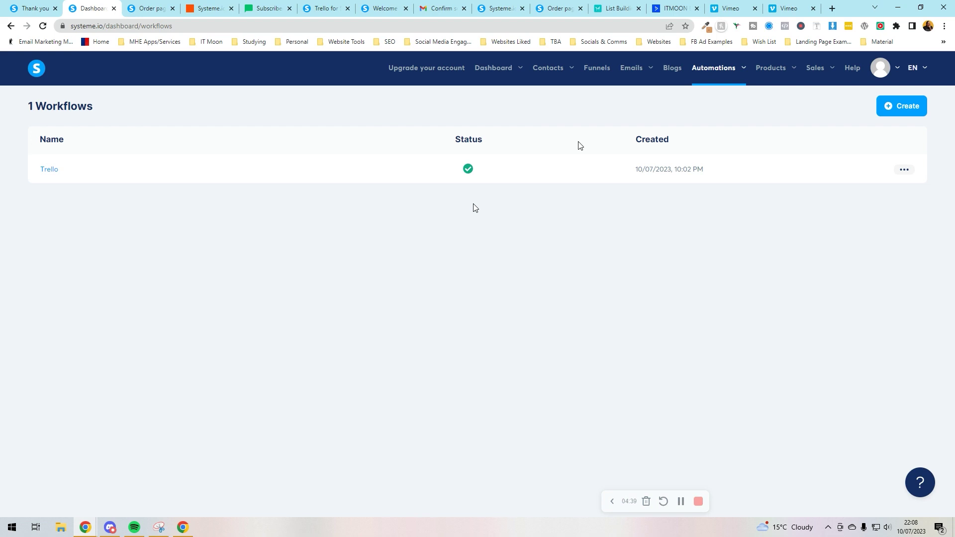
Reopen the plan comparison and check the Freemium limits for tags and email campaigns.
{"action": "left_click", "coordinate": [458, 74]}
{"action": "scroll", "coordinate": [353, 278], "scroll_direction": "down", "scroll_amount": 2}
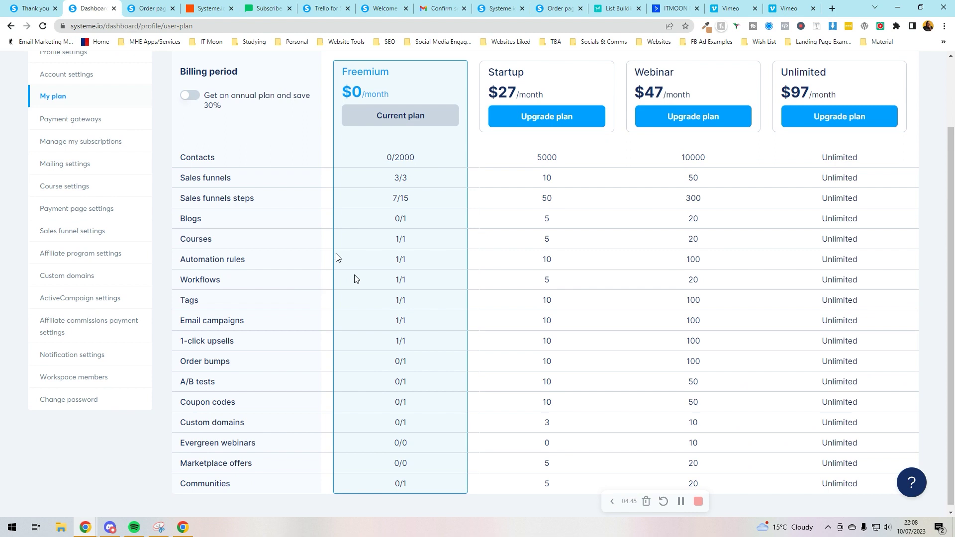
{"action": "double_click", "coordinate": [399, 303]}
{"action": "left_click", "coordinate": [402, 302]}
{"action": "scroll", "coordinate": [415, 325], "scroll_direction": "down", "scroll_amount": 1}
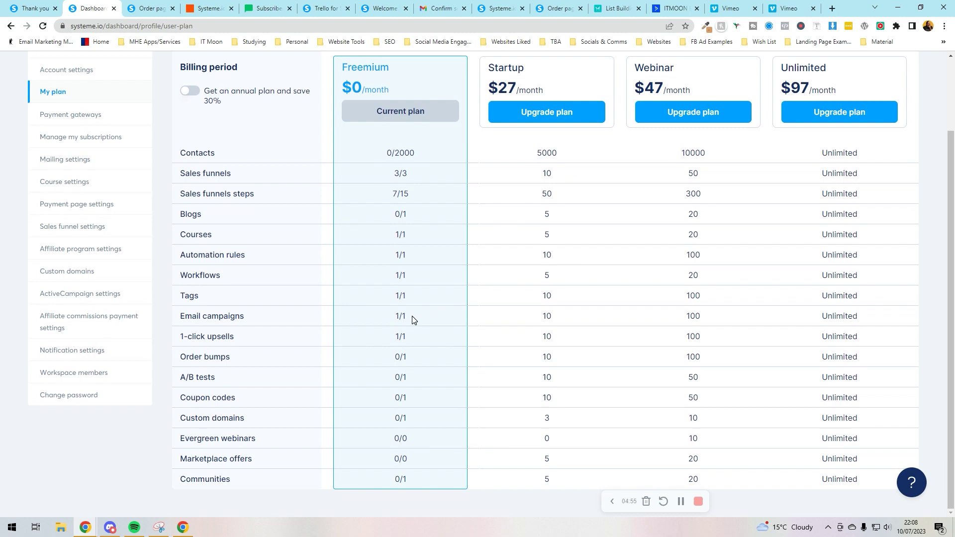
Open the Trello for Social Media email campaign and review its emails.
{"action": "scroll", "coordinate": [412, 318], "scroll_direction": "up", "scroll_amount": 2}
{"action": "mouse_move", "coordinate": [622, 70]}
{"action": "left_click", "coordinate": [620, 109]}
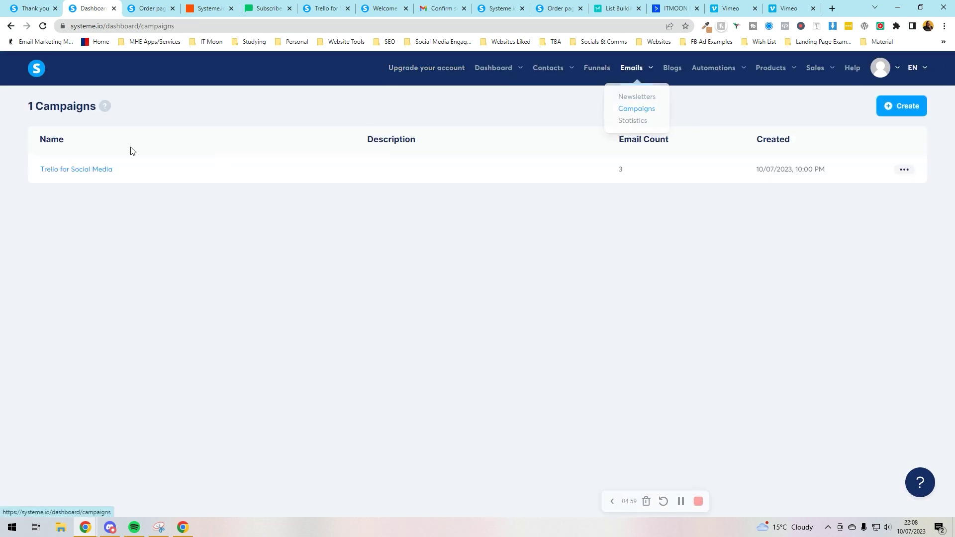
{"action": "left_click", "coordinate": [108, 169]}
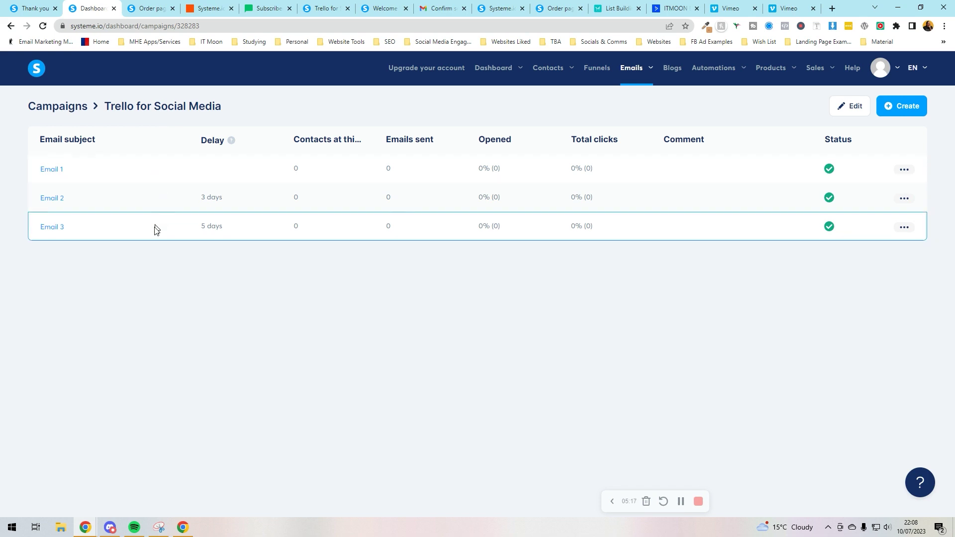
Return to the plan comparison and check the Freemium limits for sales funnels and coupon codes.
{"action": "left_click", "coordinate": [488, 110]}
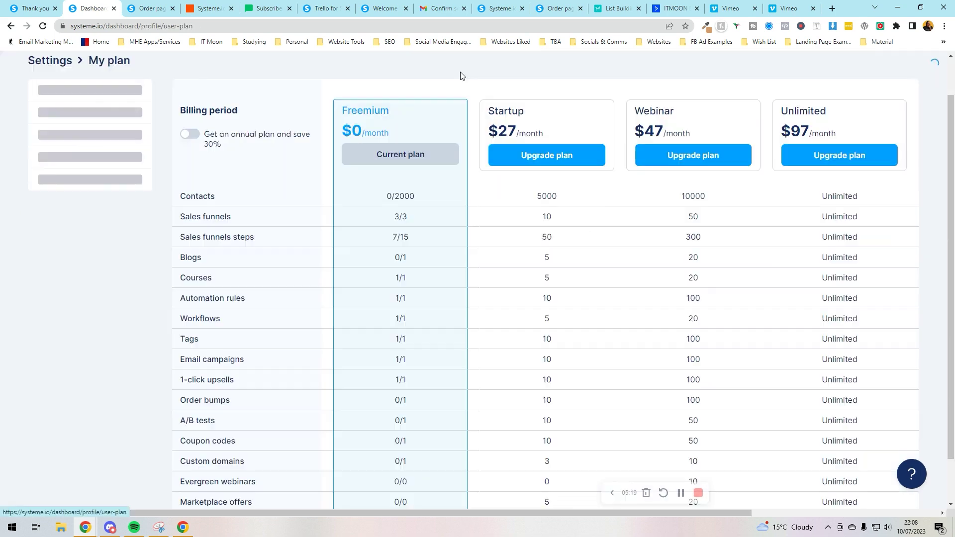
{"action": "scroll", "coordinate": [249, 388], "scroll_direction": "down", "scroll_amount": 1}
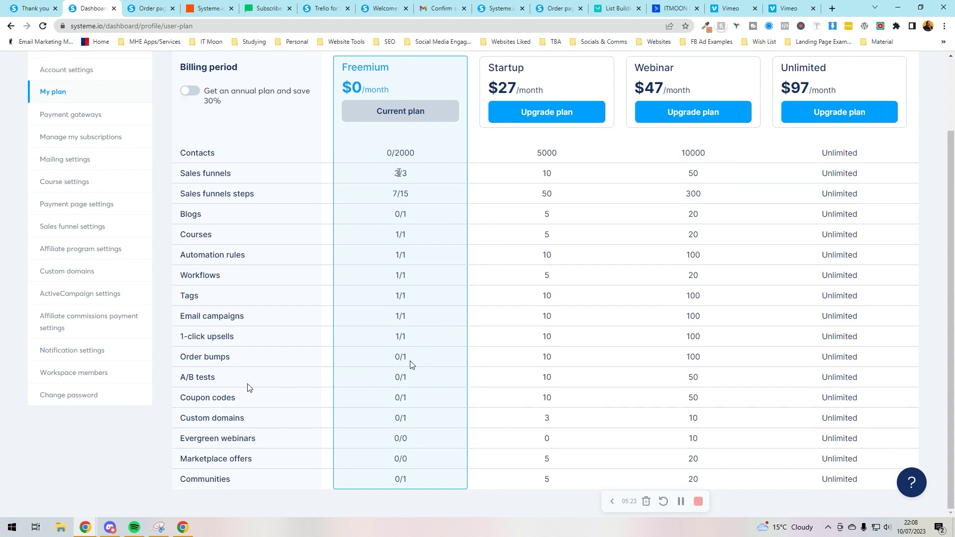
{"action": "triple_click", "coordinate": [400, 172]}
{"action": "double_click", "coordinate": [390, 402]}
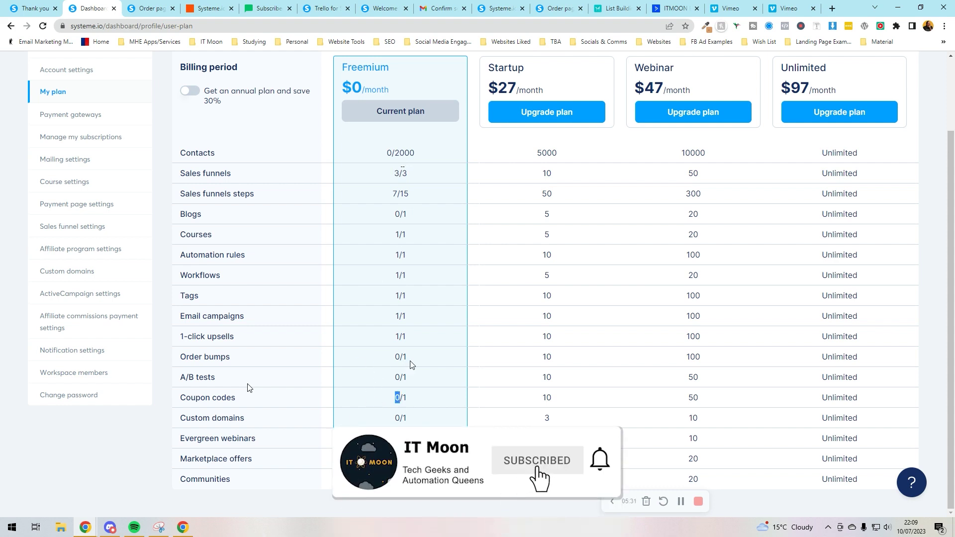
{"action": "scroll", "coordinate": [412, 367], "scroll_direction": "up", "scroll_amount": 2}
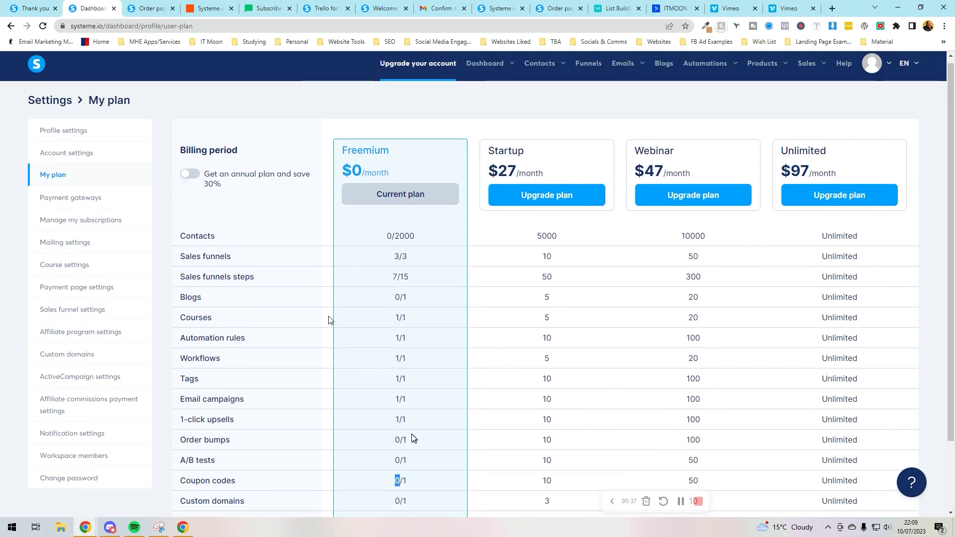
Switch to Zapier to view the Trello for SM to Mailerlite zap, and return to the systeme.io plan comparison.
{"action": "left_click", "coordinate": [209, 8]}
{"action": "scroll", "coordinate": [292, 237], "scroll_direction": "down", "scroll_amount": 2}
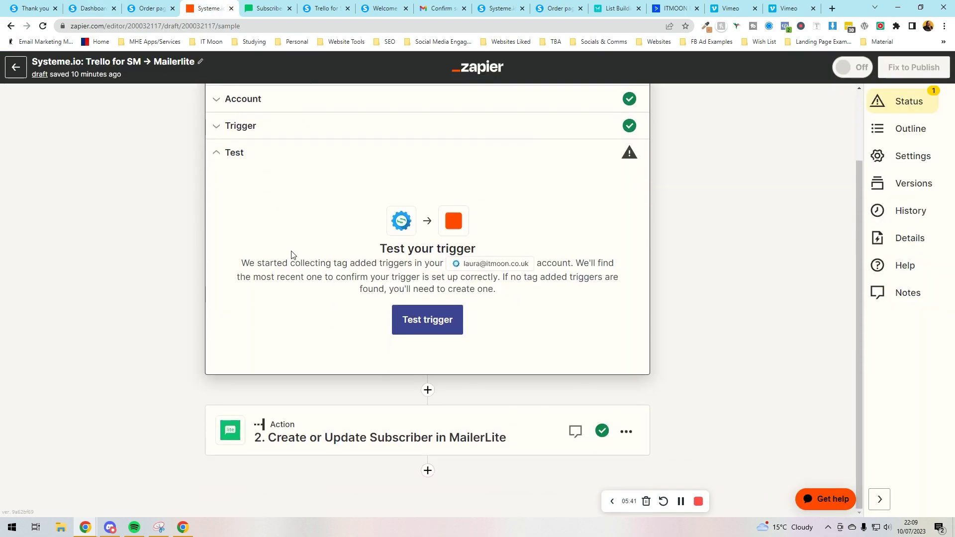
{"action": "scroll", "coordinate": [292, 234], "scroll_direction": "up", "scroll_amount": 2}
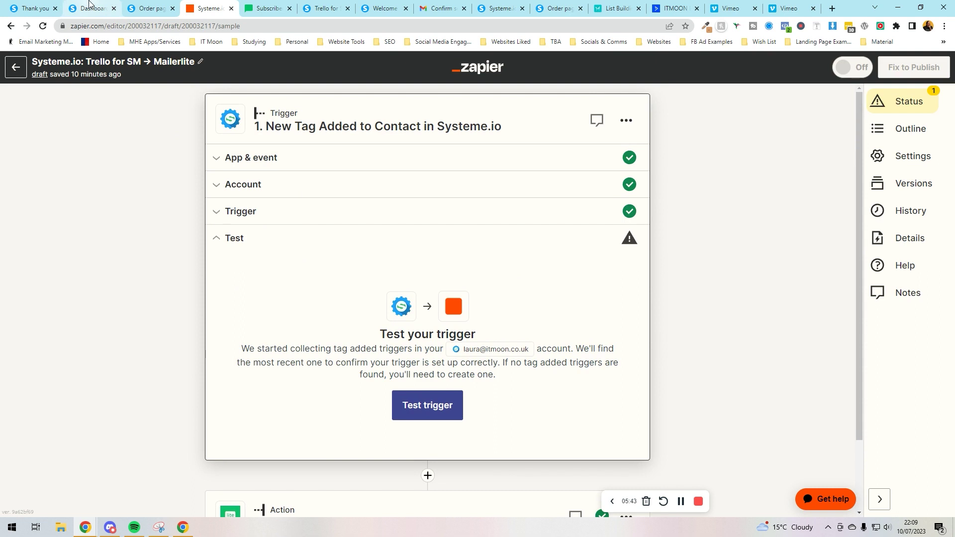
{"action": "left_click", "coordinate": [110, 7]}
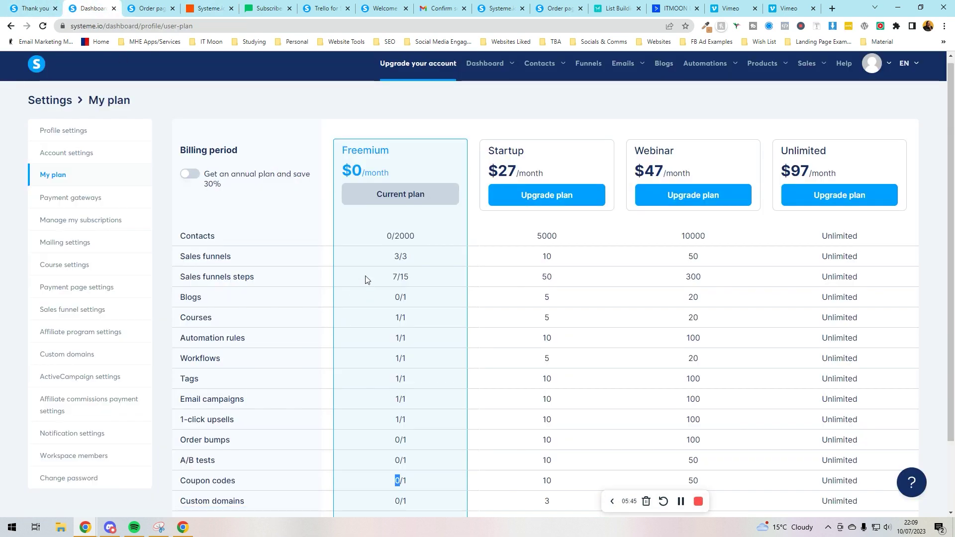
Look through the full list of features in the plan comparison.
{"action": "scroll", "coordinate": [555, 213], "scroll_direction": "down", "scroll_amount": 2}
{"action": "left_click_drag", "start_coordinate": [268, 147], "coordinate": [277, 379]}
{"action": "left_click", "coordinate": [284, 367]}
{"action": "scroll", "coordinate": [286, 359], "scroll_direction": "up", "scroll_amount": 2}
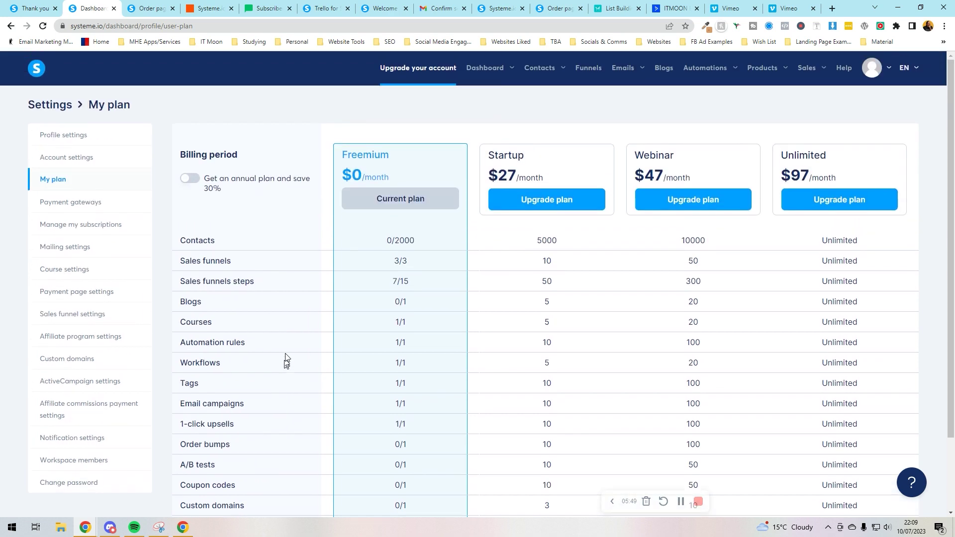
Open the Startup plan's upgrade page, read its included features, and go back to the plan comparison.
{"action": "left_click", "coordinate": [554, 198]}
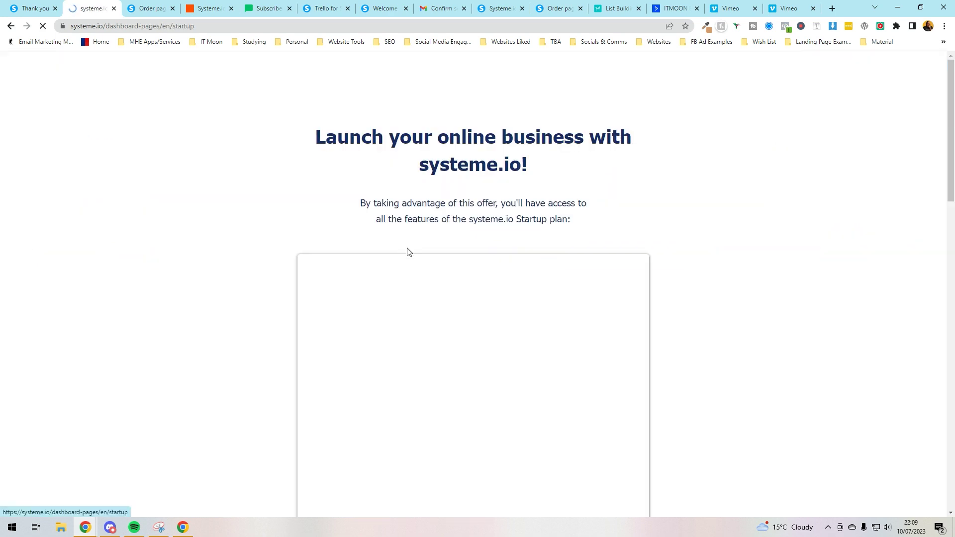
{"action": "scroll", "coordinate": [386, 216], "scroll_direction": "down", "scroll_amount": 3}
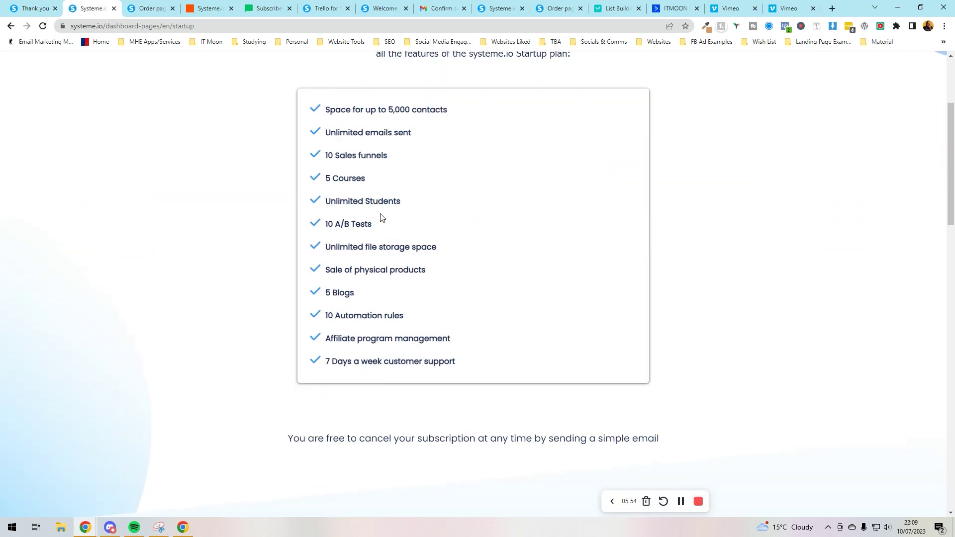
{"action": "scroll", "coordinate": [390, 279], "scroll_direction": "up", "scroll_amount": 3}
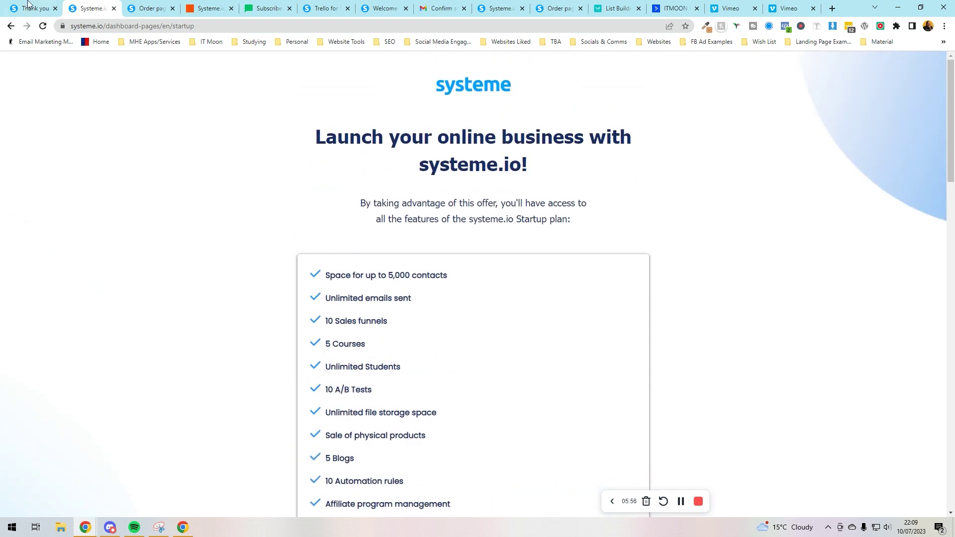
{"action": "left_click", "coordinate": [11, 26]}
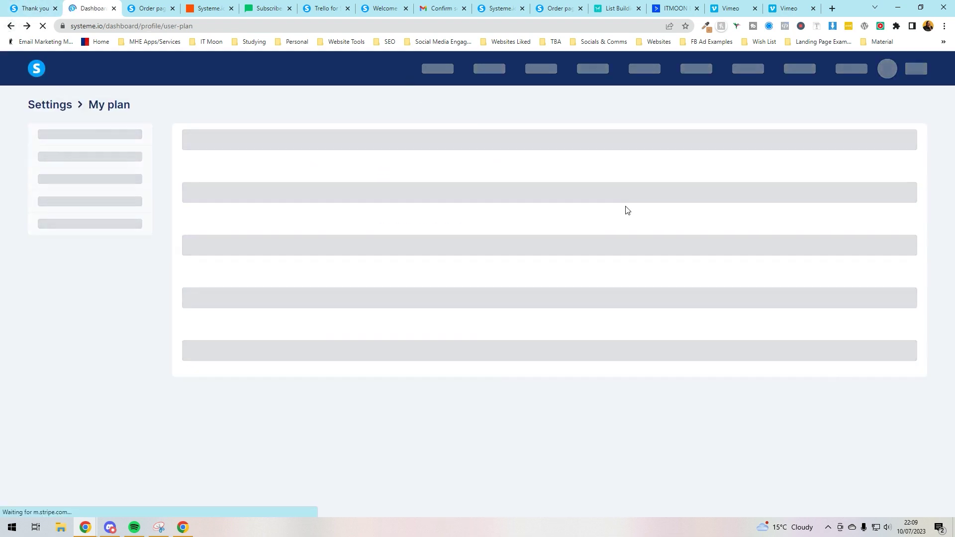
Review the plan comparison again and check the Startup plan's monthly price.
{"action": "scroll", "coordinate": [428, 337], "scroll_direction": "down", "scroll_amount": 2}
{"action": "scroll", "coordinate": [431, 337], "scroll_direction": "up", "scroll_amount": 2}
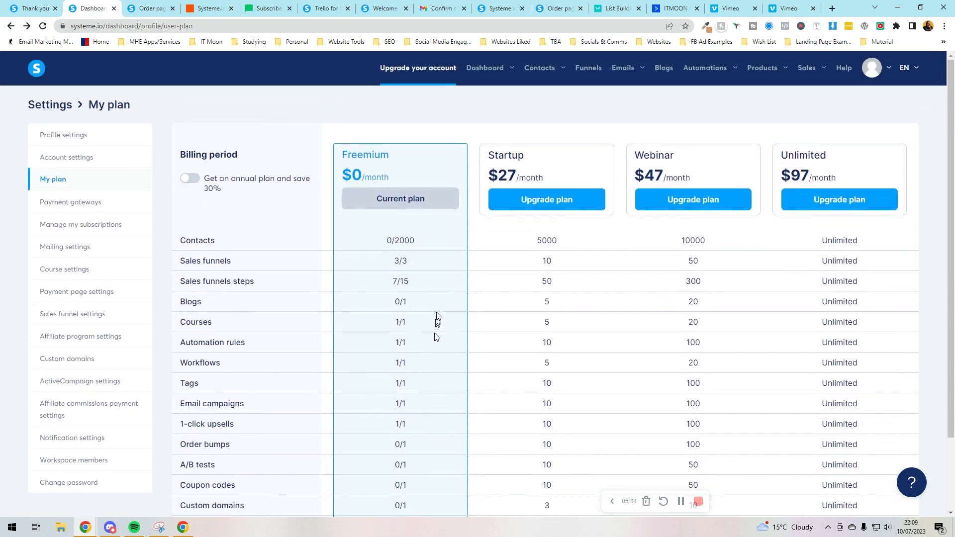
{"action": "triple_click", "coordinate": [510, 169]}
{"action": "left_click", "coordinate": [486, 262]}
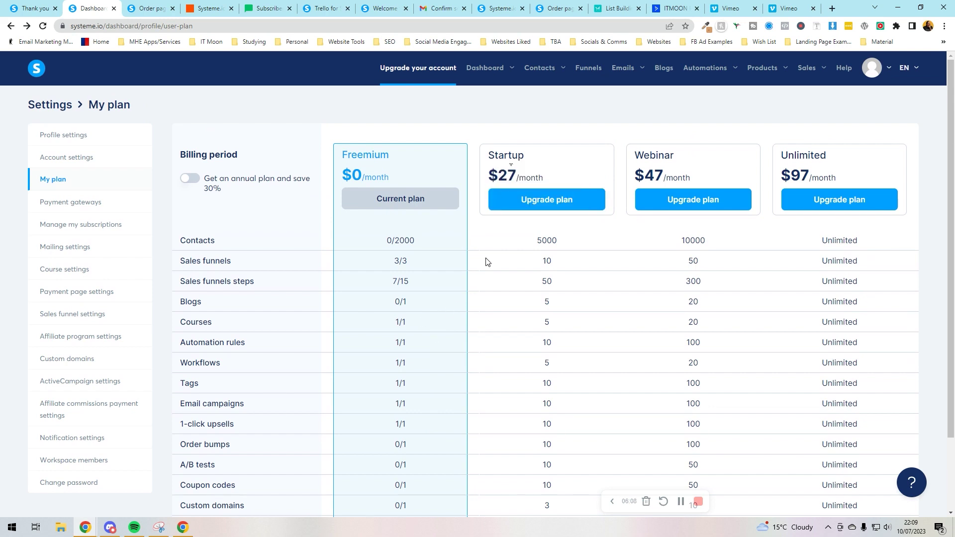